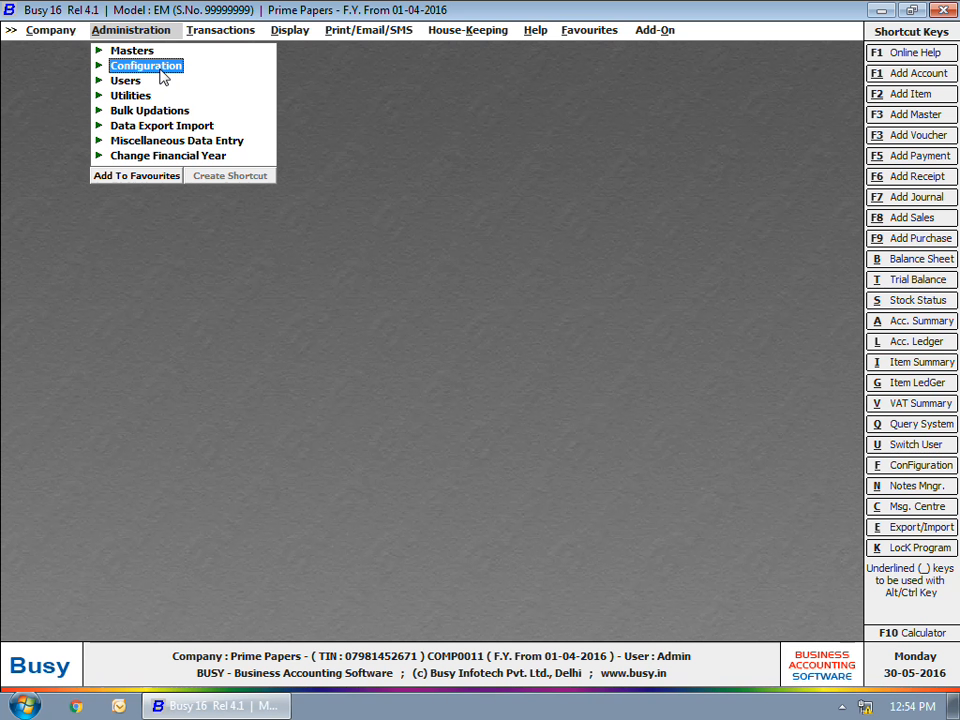
Step: Enable Sale/Purchase Challan in the Inventory features, accept the challan options and save the configuration
left_click(160, 72)
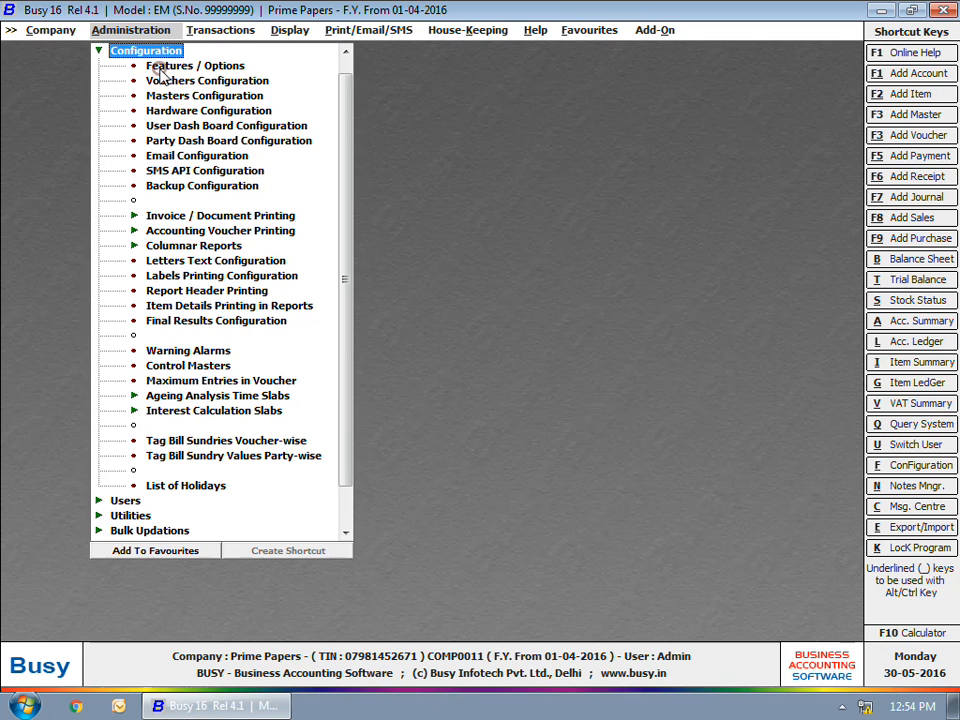
left_click(160, 66)
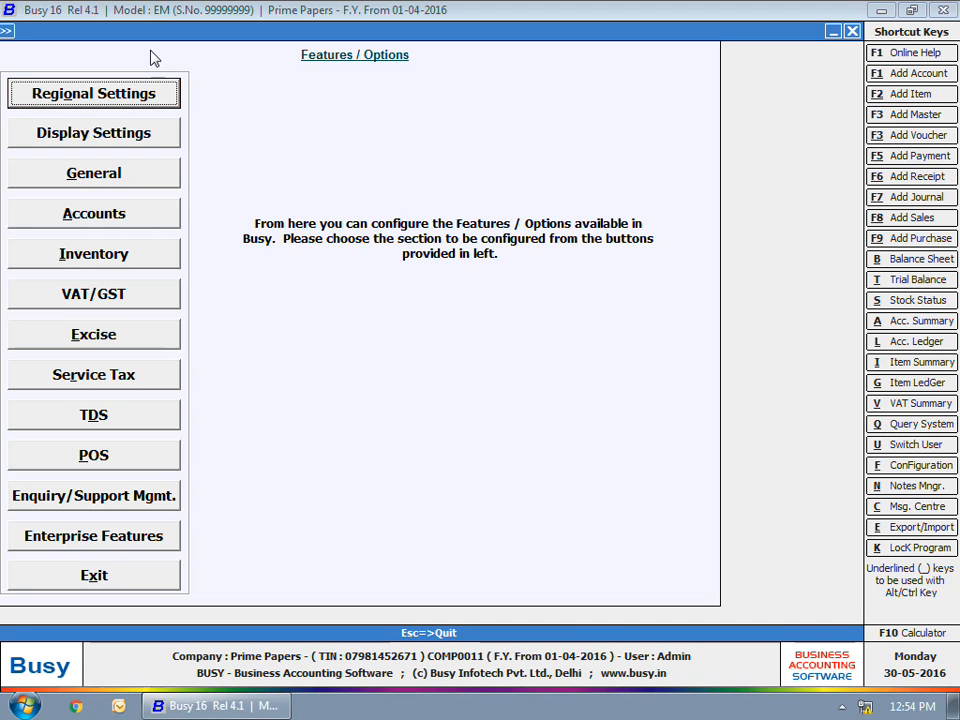
left_click(135, 256)
left_click(107, 245)
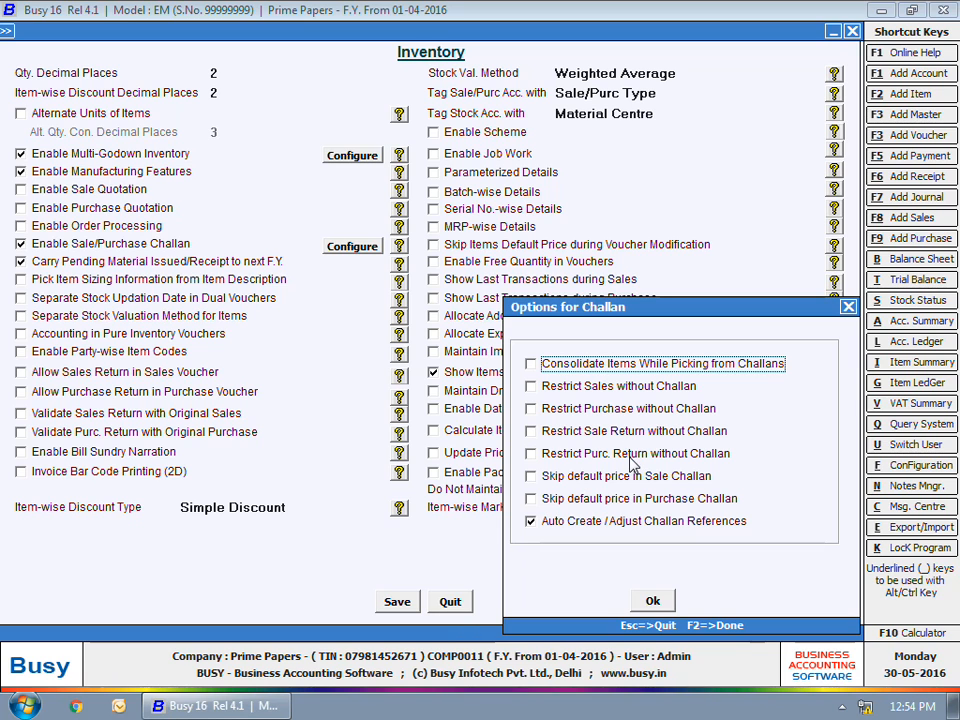
left_click(652, 601)
left_click(652, 602)
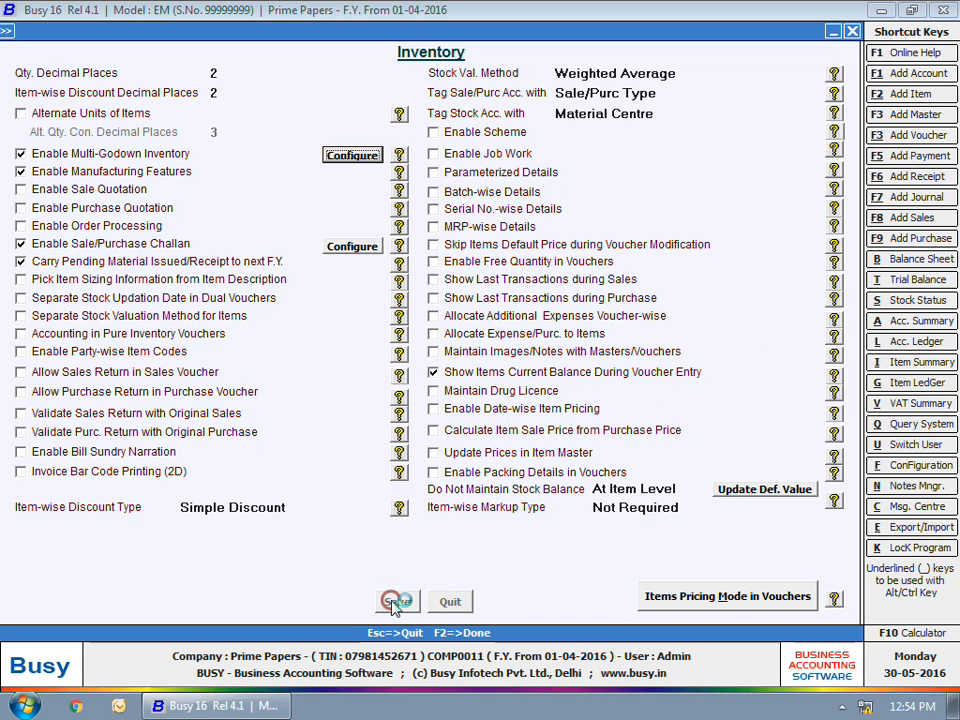
left_click(463, 601)
key("Escape")
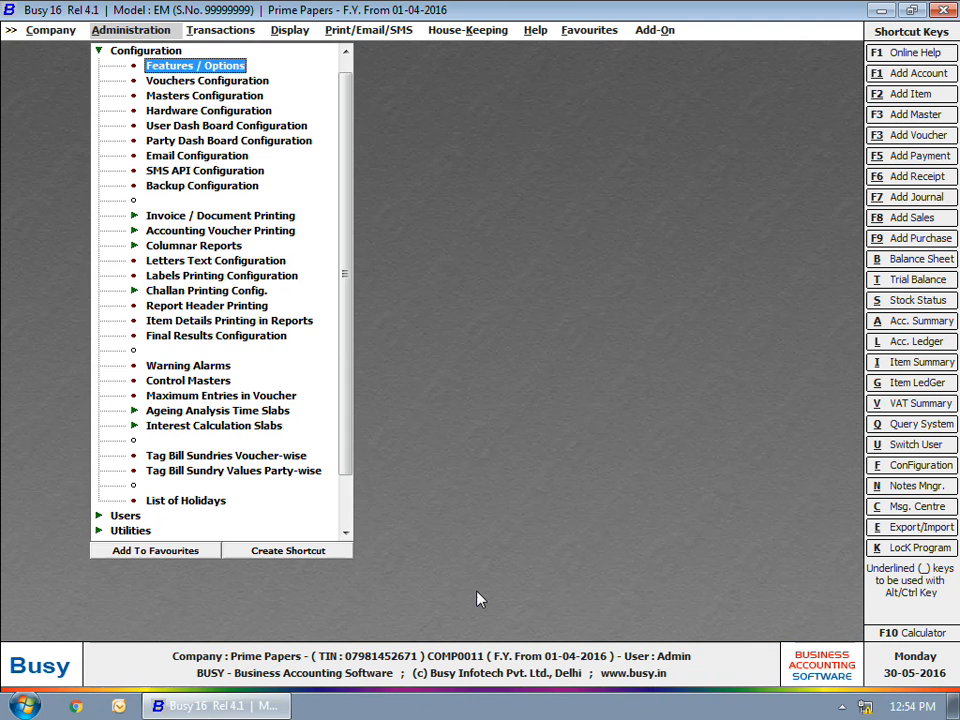
key("Escape")
Step: Start a new Mat. Issued to Party voucher dated 10-04-2016
left_click(229, 30)
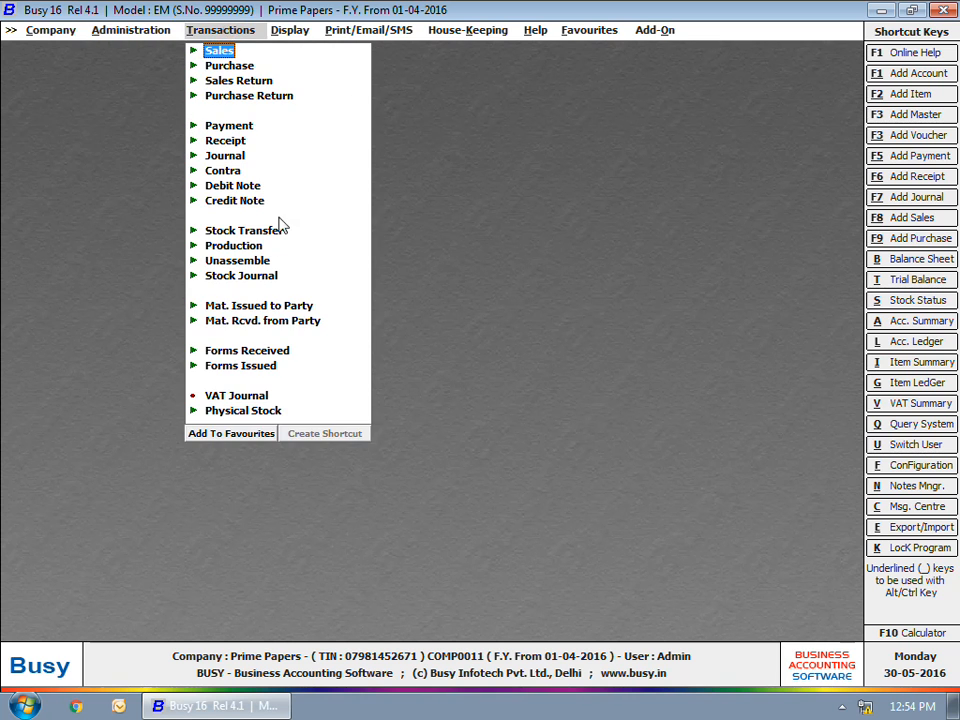
left_click(276, 308)
left_click(252, 321)
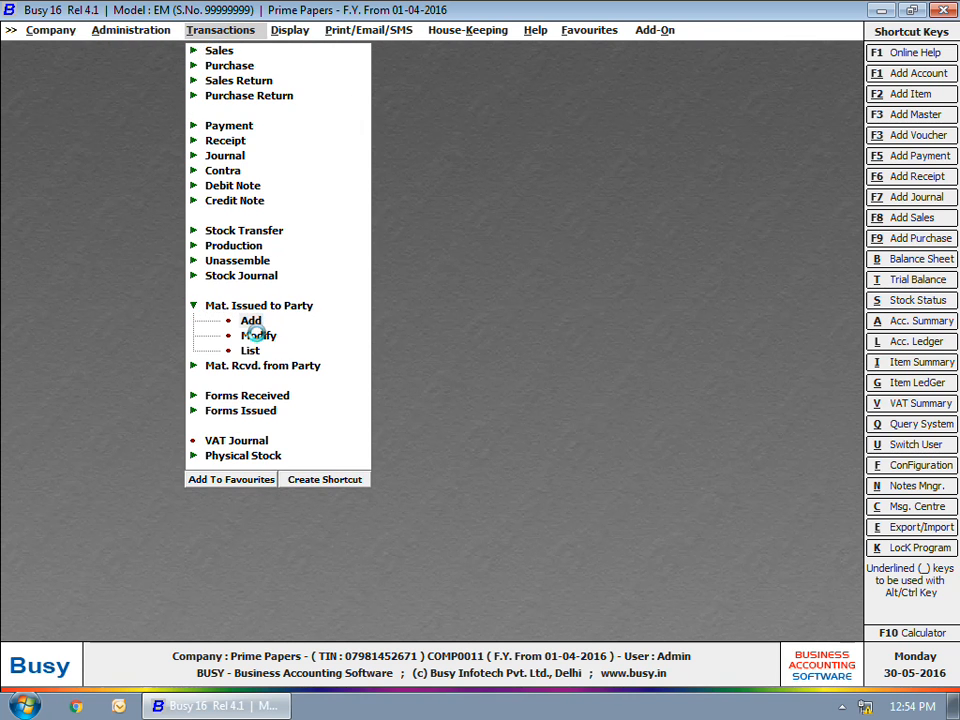
key("Return")
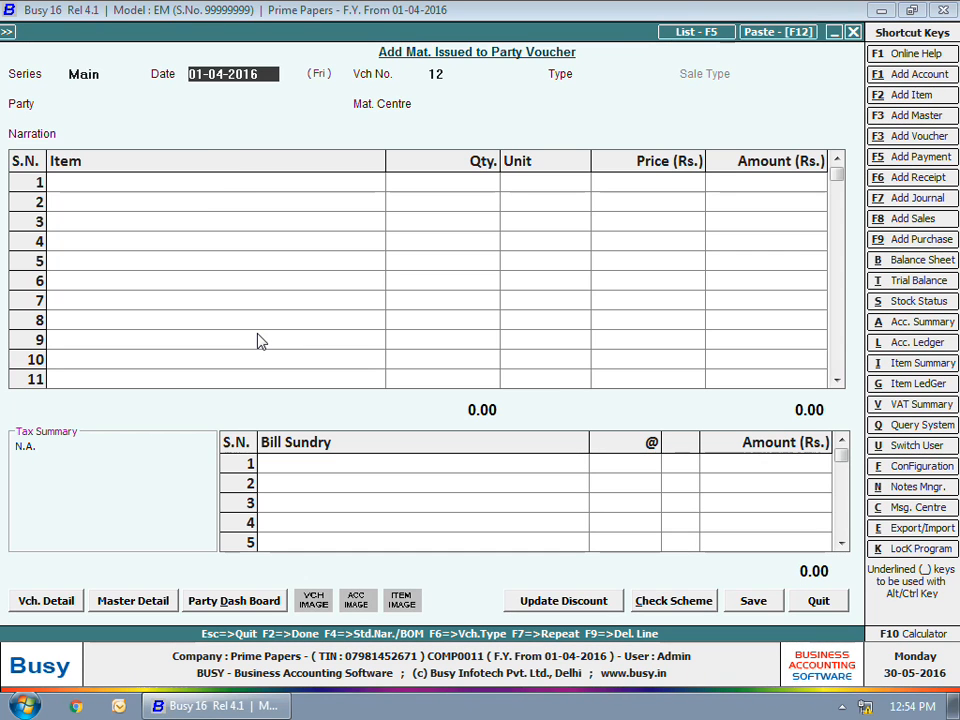
type("10")
key("Return")
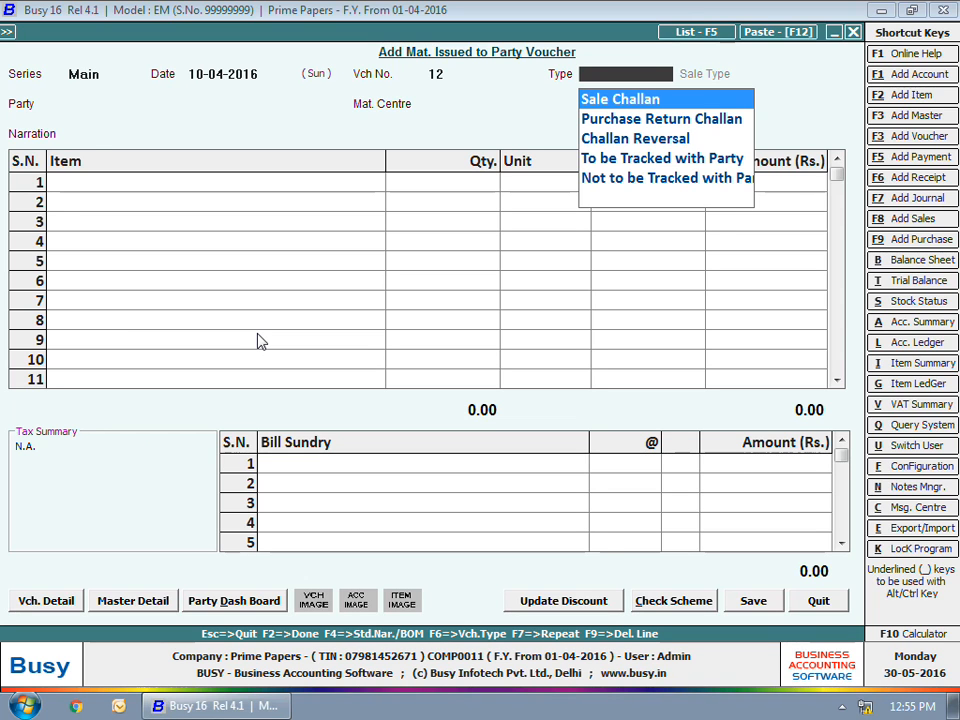
Step: Make the voucher a Sale Challan with sale type VAT/5% (T), party Ichha Enterprises and material centre Main Store
key("Return")
type("v")
key("End")
key("Return")
type("ichh")
key("Return")
Step: Add 80 packets of Century A4 70 GSM at 142.00 as the challan's item line
key("Return")
key("Return")
type("c")
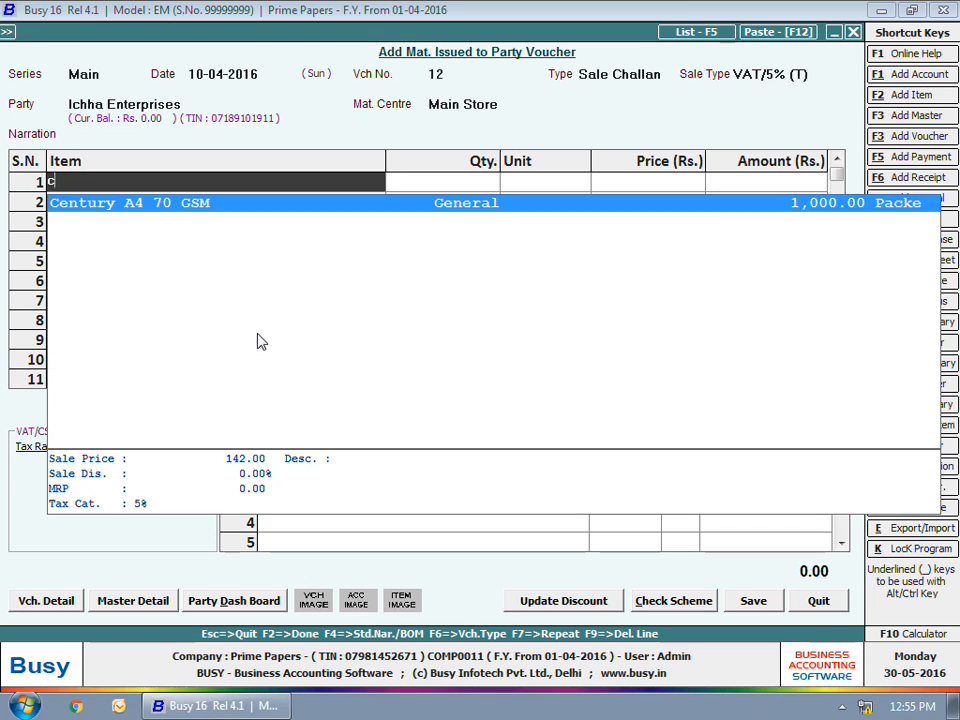
key("Return")
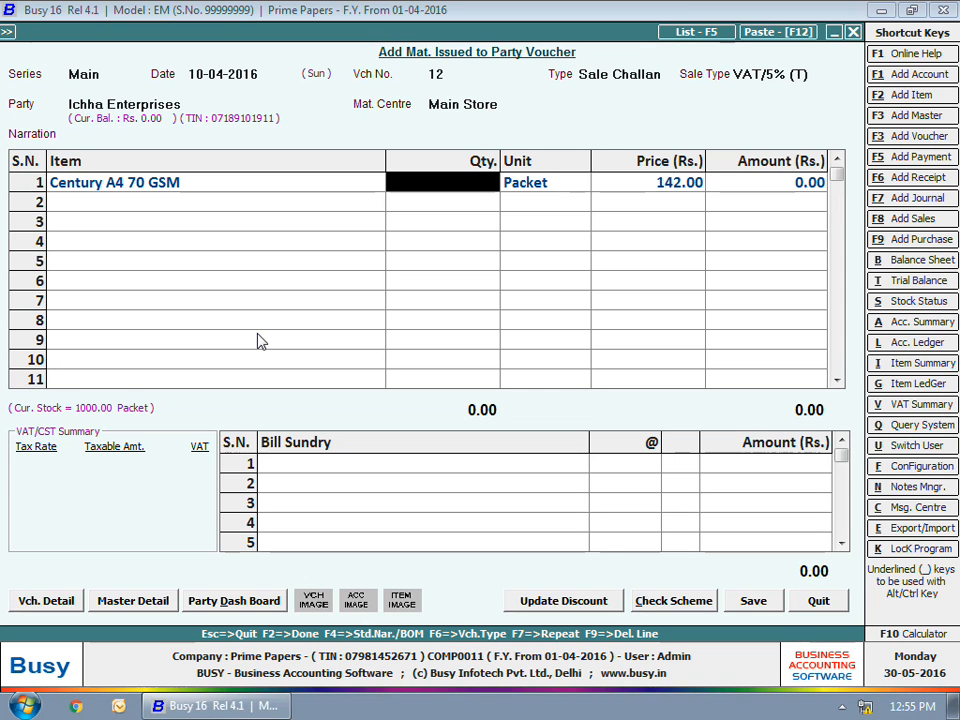
type("80")
Step: Apply the VAT bill sundry to the challan for Ichha Enterprises dated 10-04-2016 and save it
key("Return")
key("Return")
key("Return")
key("Return")
key("Return")
type("vat")
key("Return")
key("F2")
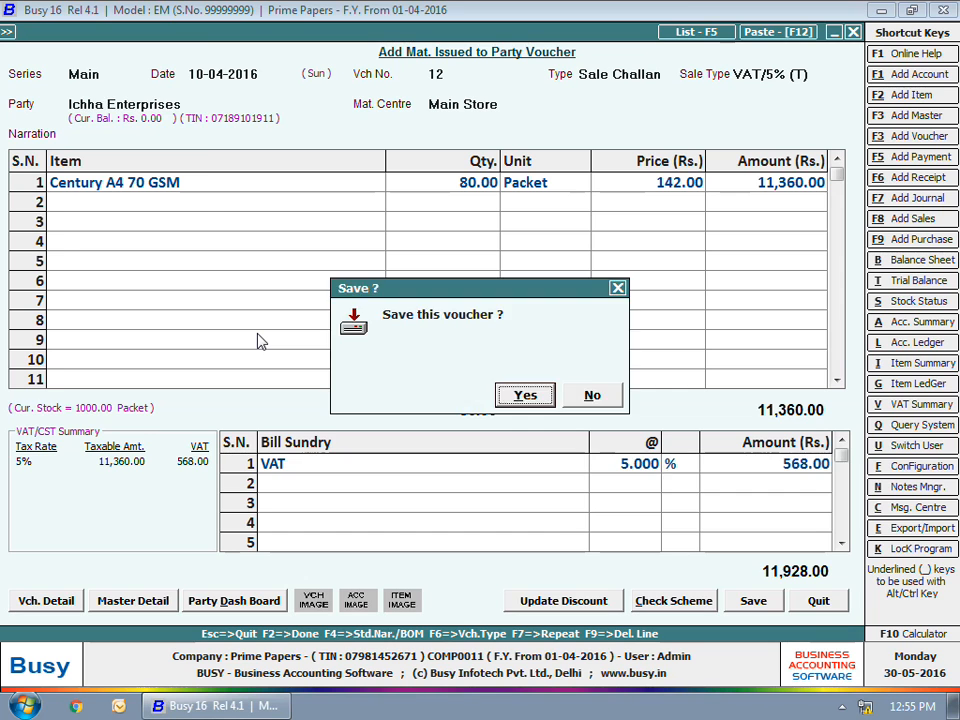
key("Return")
Step: Start a second Sale Challan dated 15-04-2016 with sale type VAT/5% (T) for Ichha Enterprises
key("Return")
type("15-4")
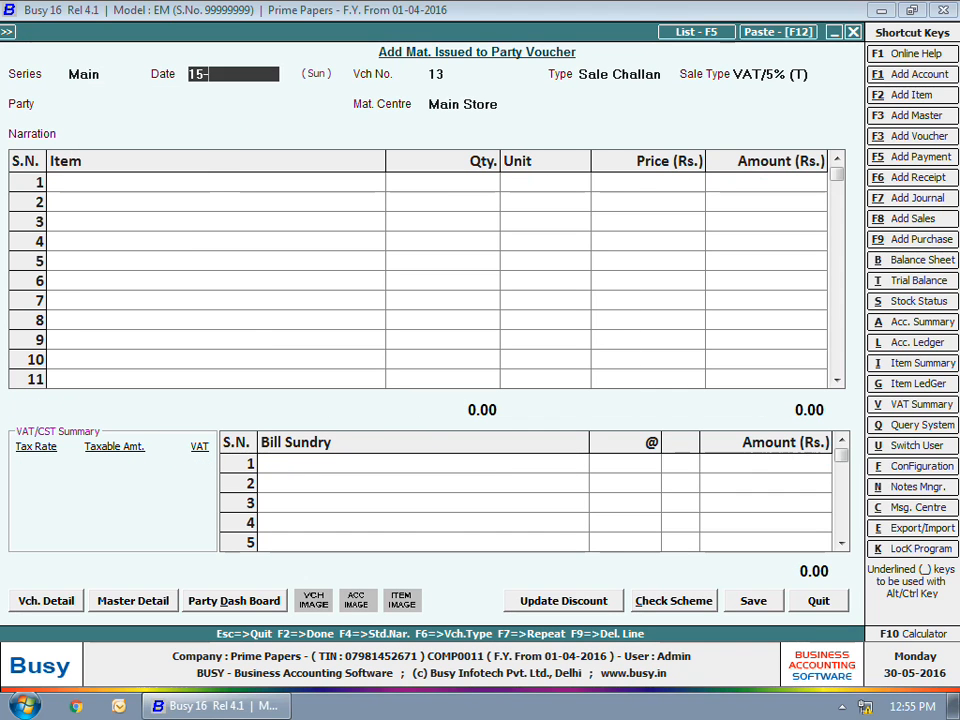
key("Return")
key("Return")
key("Return")
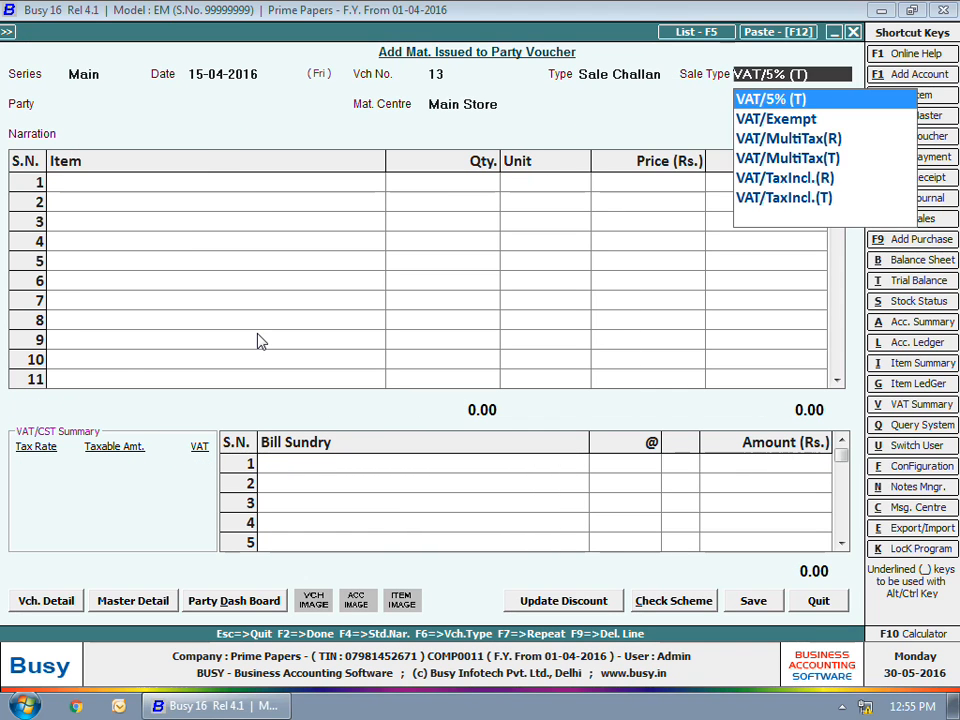
type("ichh")
Step: Add 50 packets of Century A4 70 GSM to the second challan
key("Return")
key("Return")
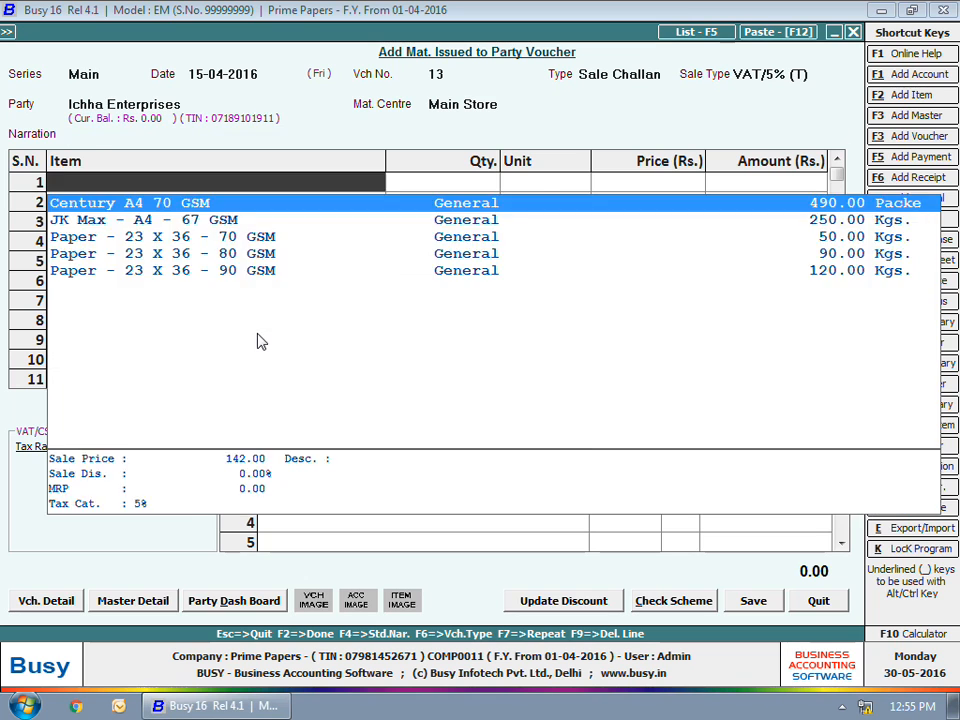
key("Return")
type("50")
Step: Apply the VAT bill sundry to the challan dated 15-04-2016 and save it
key("Return")
key("Return")
key("Return")
key("Return")
key("Return")
type("va")
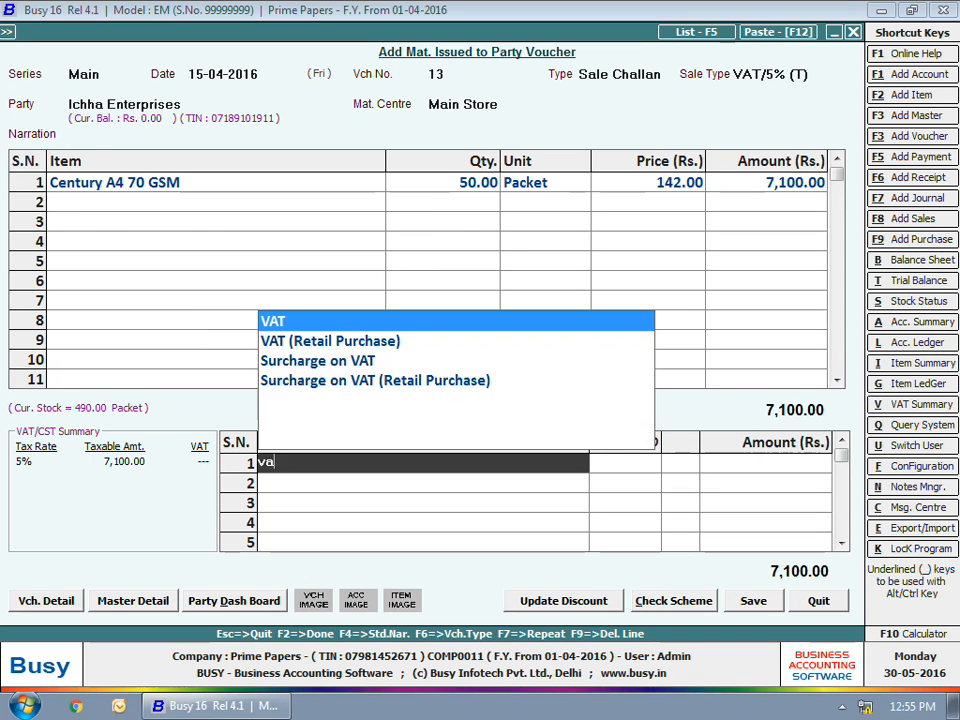
key("Return")
key("F2")
Step: Start a third Sale Challan dated 20-04-2016 with sale type VAT/5% (T) for Ichha Enterprises
key("Return")
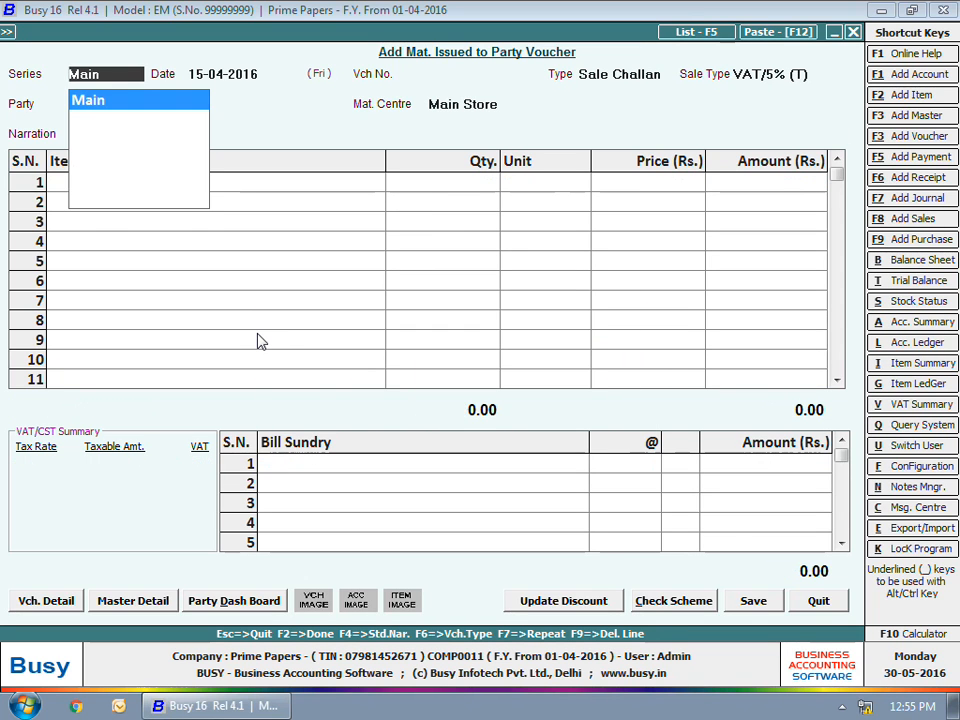
key("Return")
type("20-")
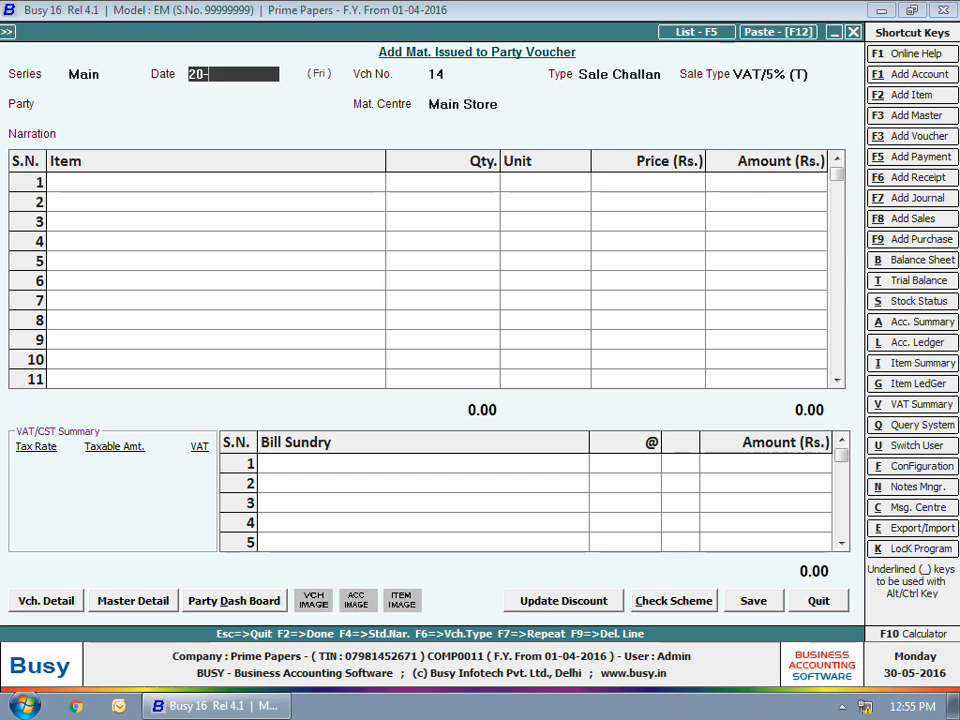
key("Return")
key("Return")
Step: Add 60 packets of Century A4 70 GSM to the third challan
key("Return")
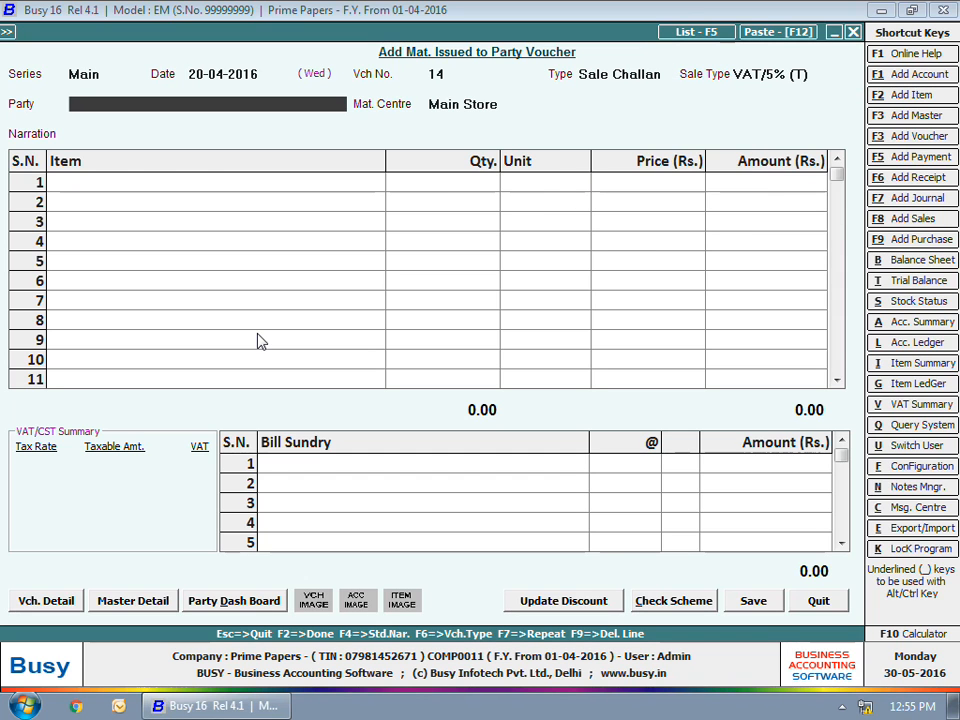
type("i")
key("Return")
type("cent")
Step: Apply the VAT bill sundry to the challan dated 20-04-2016 and save it
key("Return")
type("60")
key("Return")
key("Return")
key("Return")
key("Return")
type("vat")
Step: Start a Sale Challan dated 21-04-2016 with sale type VAT/5% (T) for Sahni Distributors
key("Return")
key("F2")
key("Return")
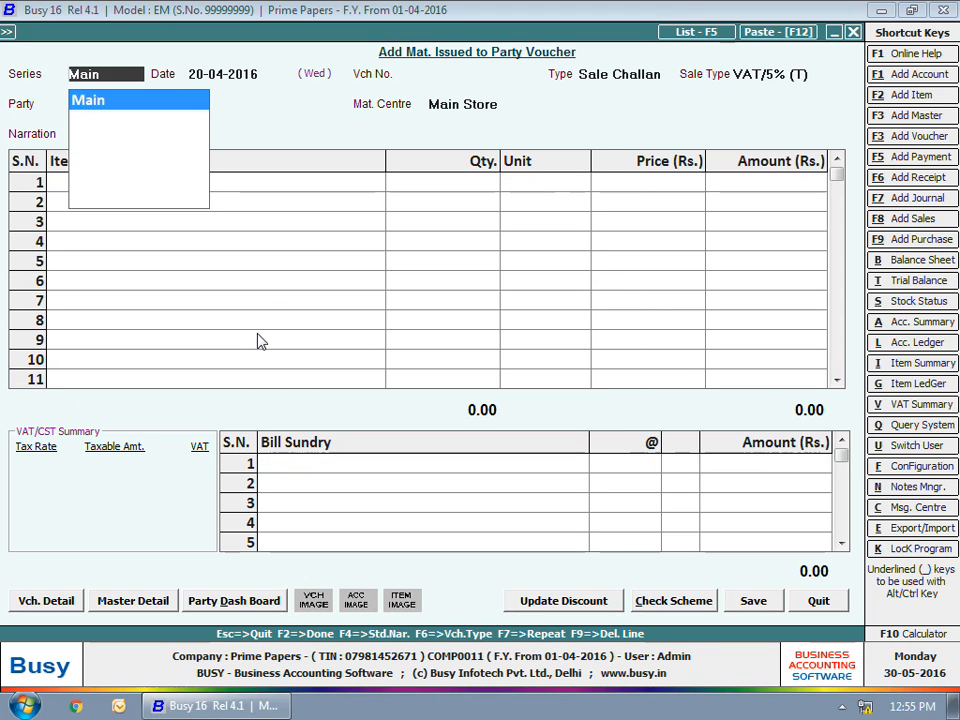
key("Return")
type("21")
key("Return")
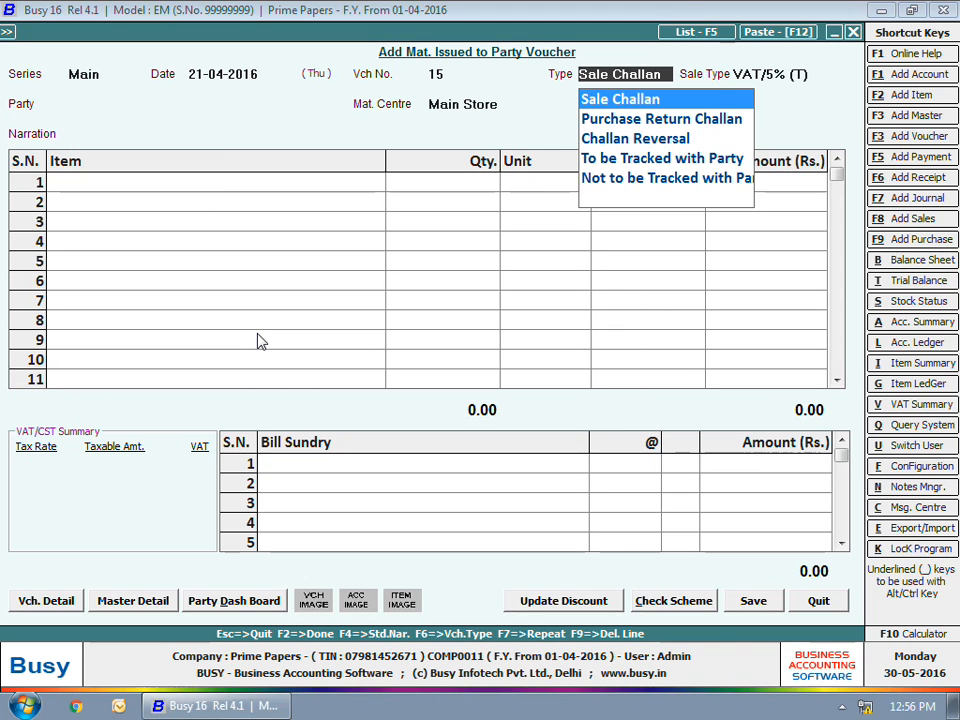
key("Return")
key("Return")
type("sahn")
key("Return")
key("Return")
Step: Add 200 packets of Century A4 70 GSM to the Sahni Distributors challan
key("Return")
key("Return")
type("200")
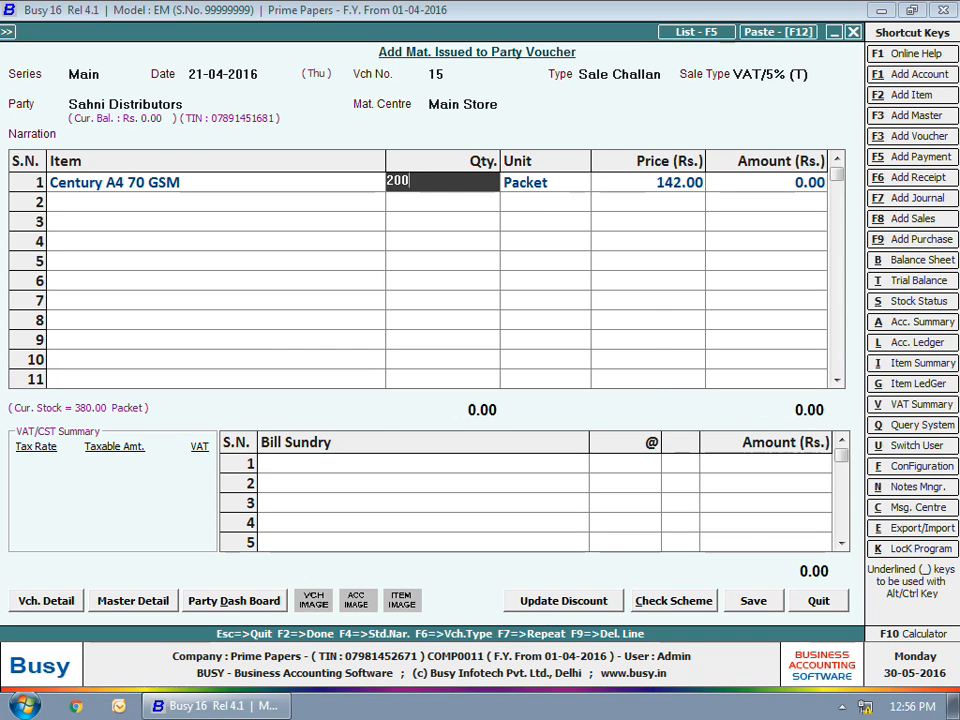
Step: Apply the VAT bill sundry to the Sahni Distributors challan, save it and leave challan entry
key("Return")
key("Return")
key("Return")
key("Return")
key("Return")
type("vat")
key("Return")
key("F2")
key("Return")
key("Escape")
key("Escape")
key("Escape")
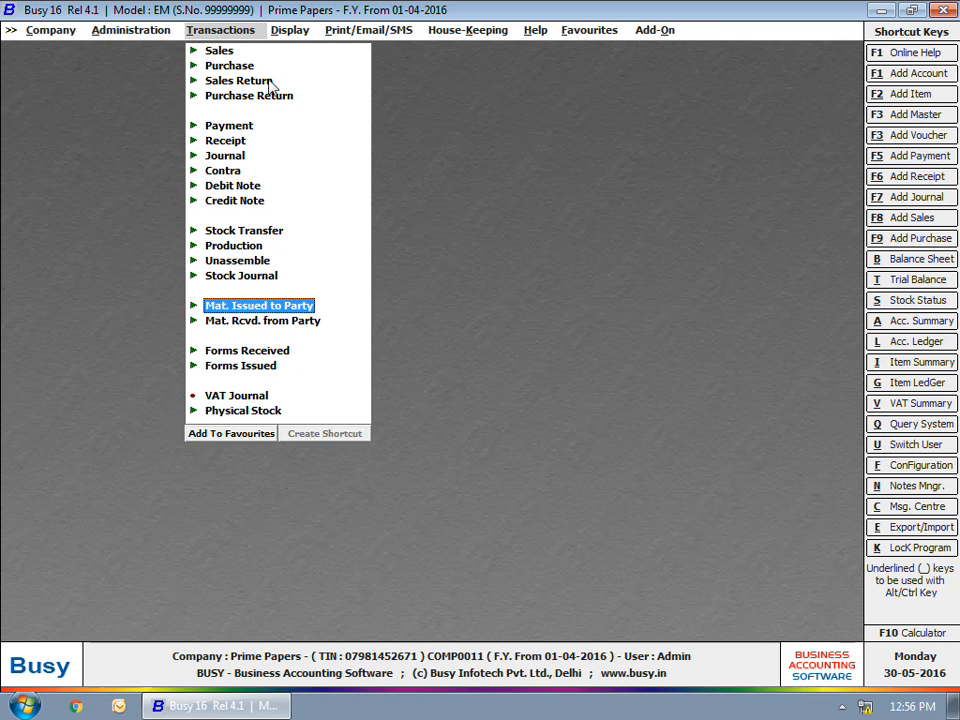
Step: Start a sales voucher dated 25-04-2016 of type Against Challan, with sale type VAT/5% (T), for Ichha Enterprises
left_click(221, 52)
left_click(248, 66)
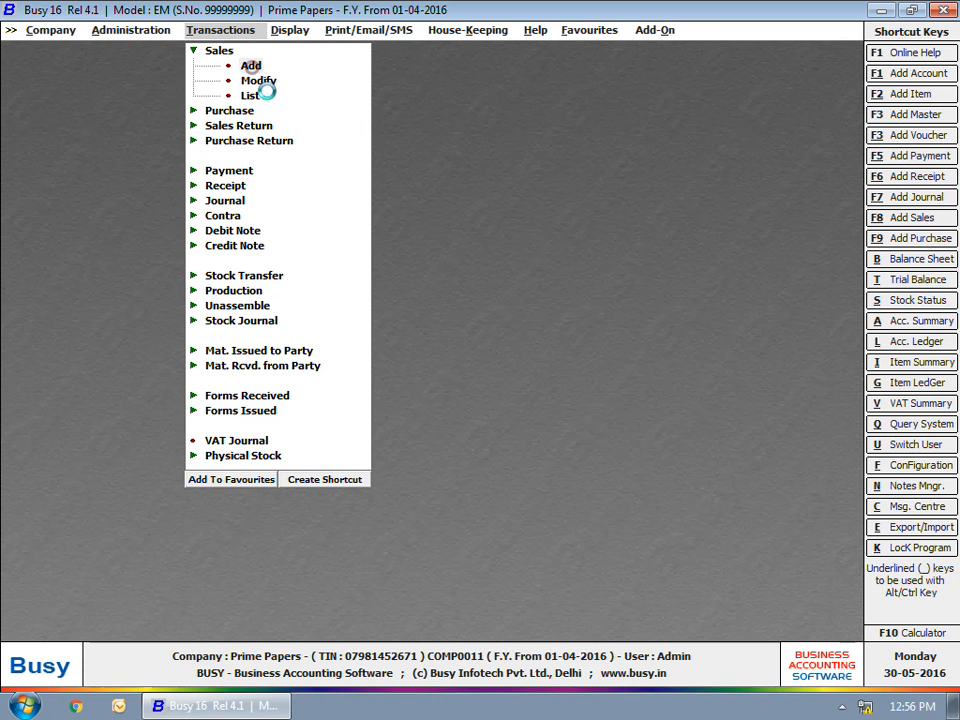
type("25-04")
key("Return")
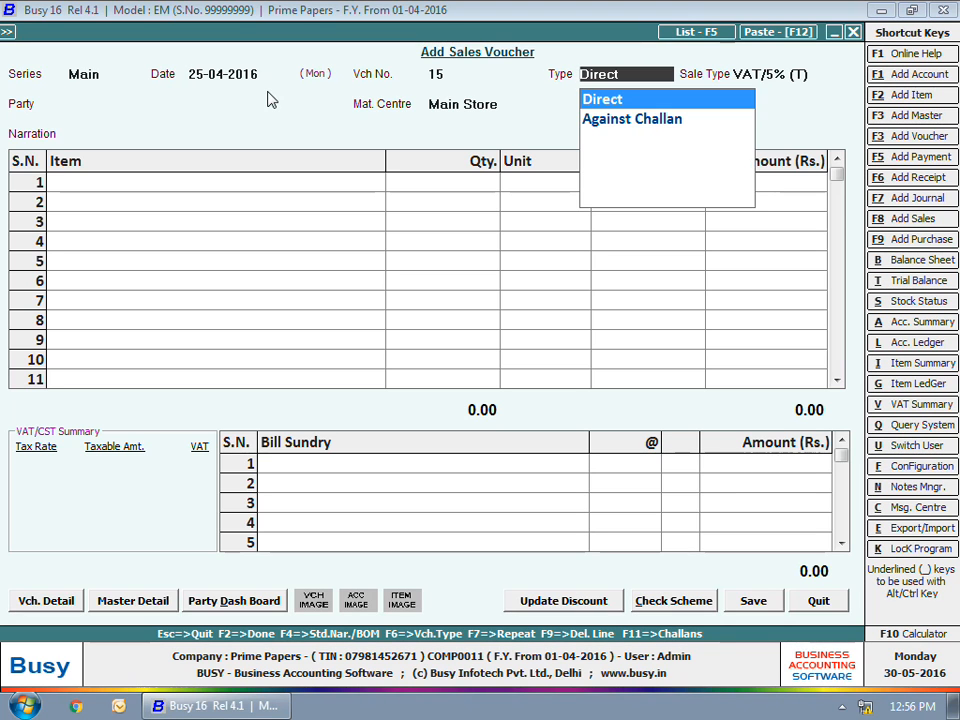
key("Down")
key("Return")
type("ic")
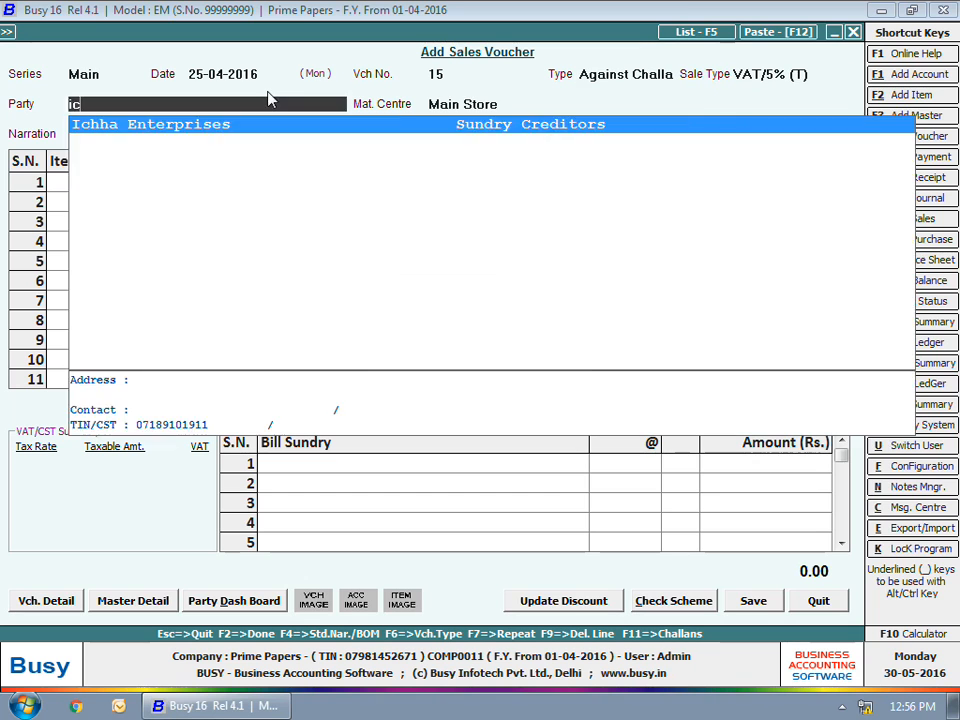
key("Return")
key("Return")
key("Return")
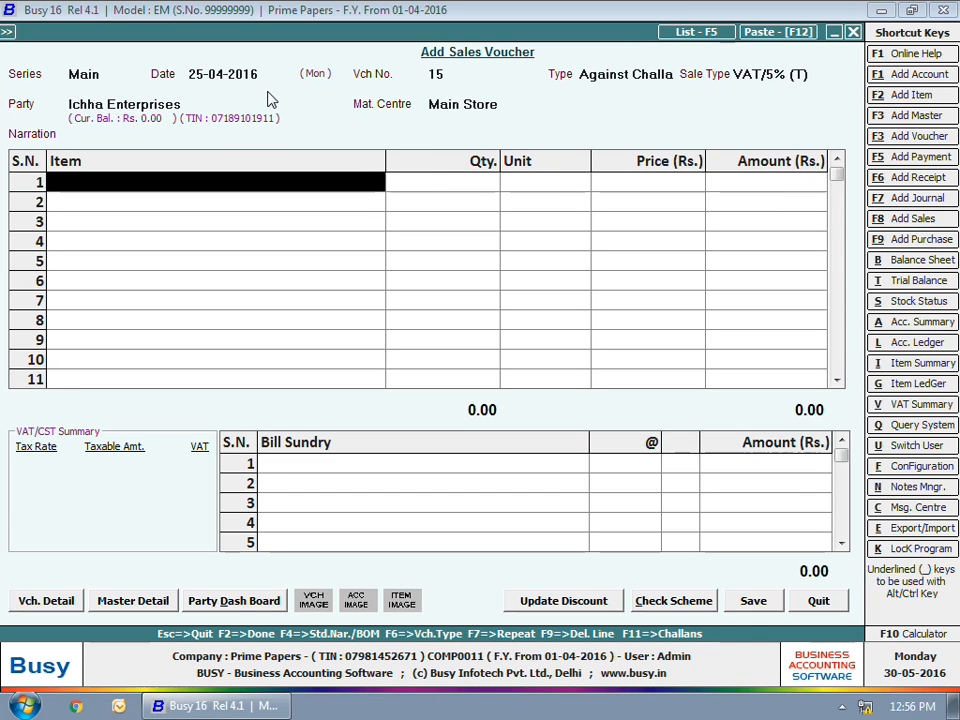
Step: Pick the items from pending challans 12, 13 and 14 into the sales voucher and save it
left_click(546, 413)
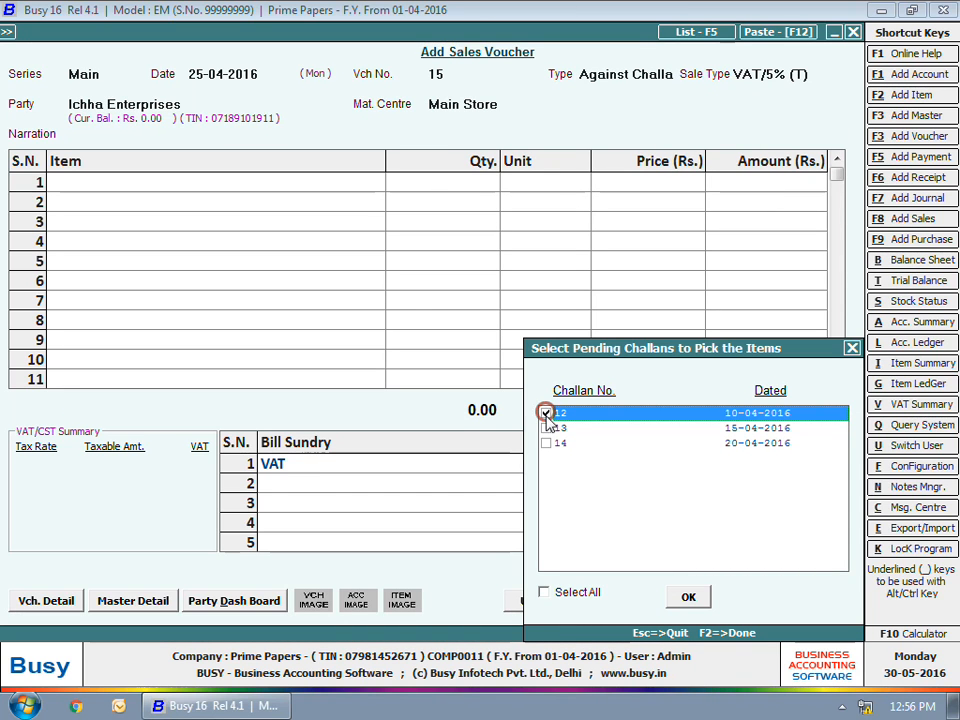
left_click(546, 428)
left_click(546, 443)
left_click(689, 597)
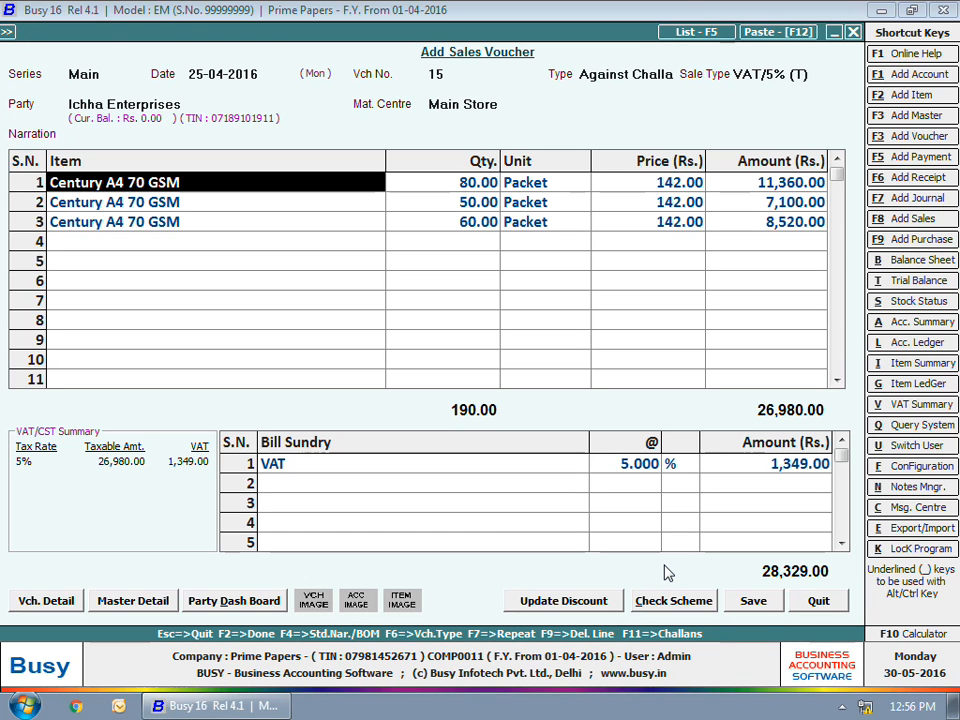
key("Return")
left_click(753, 600)
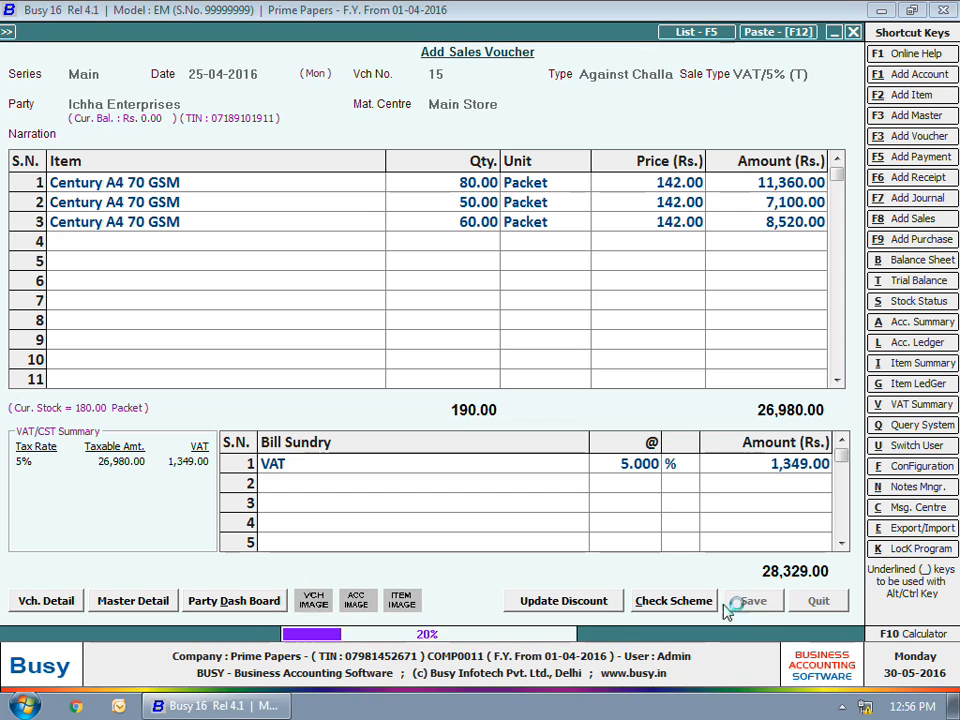
left_click(591, 403)
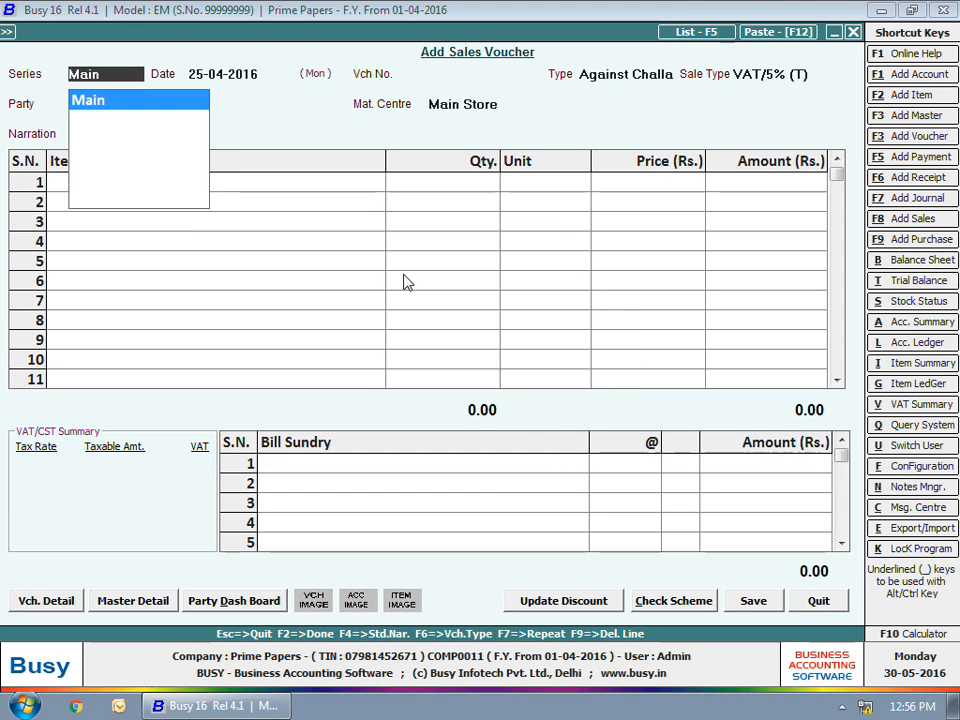
Step: Start another Against Challan sales voucher dated 25-04-2016 for Sahni Distributors and pick the items from its pending challan dated 21-04-2016
key("Return")
key("Return")
key("Return")
key("Return")
key("Return")
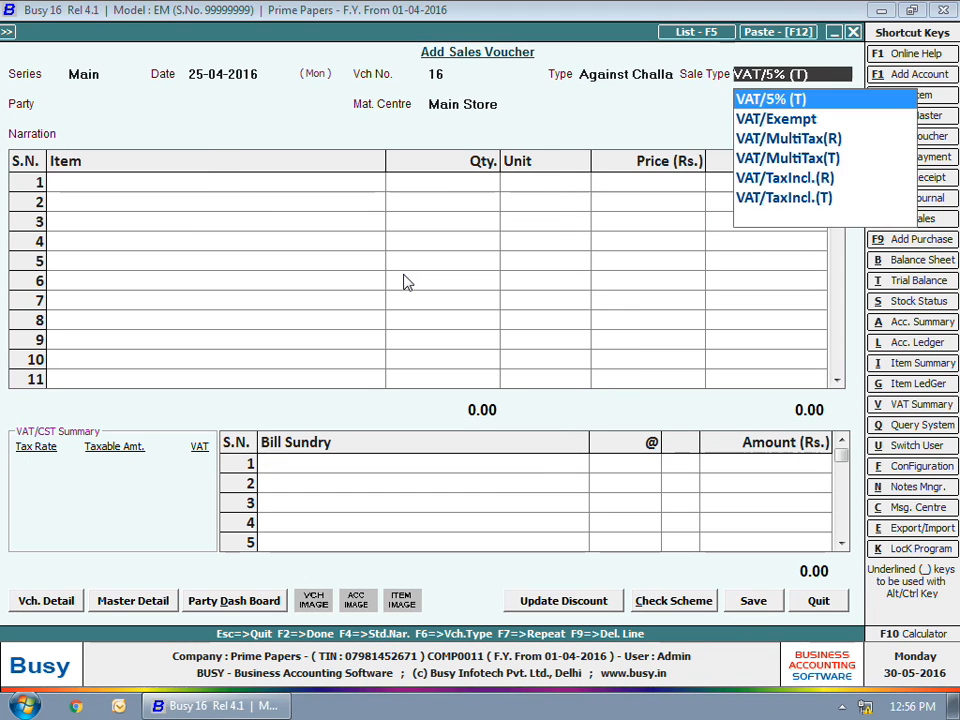
key("Return")
key("Return")
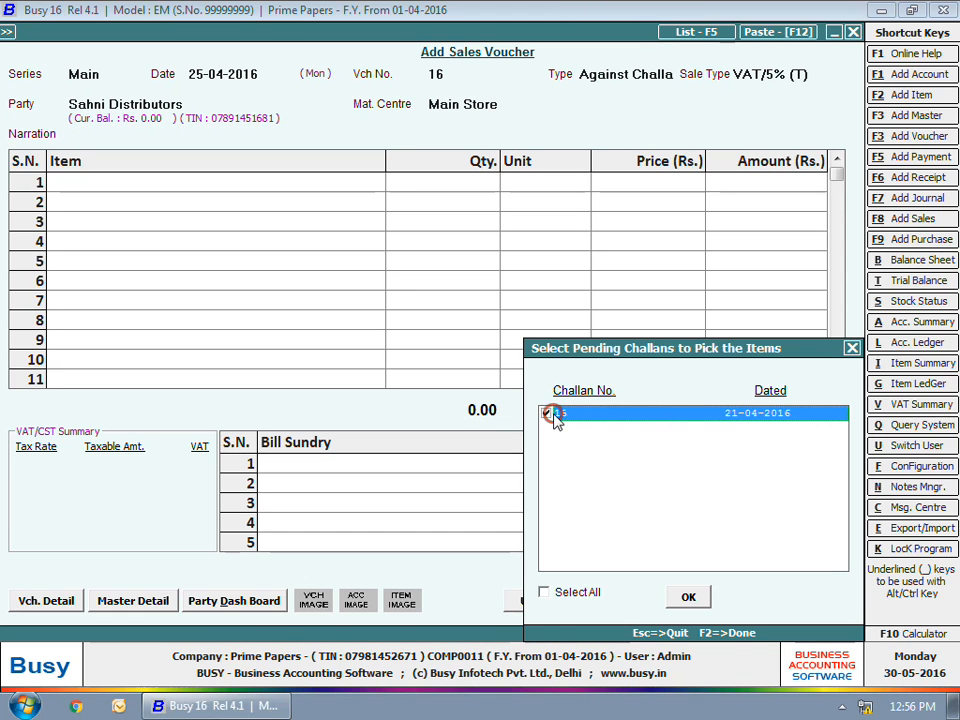
left_click(690, 597)
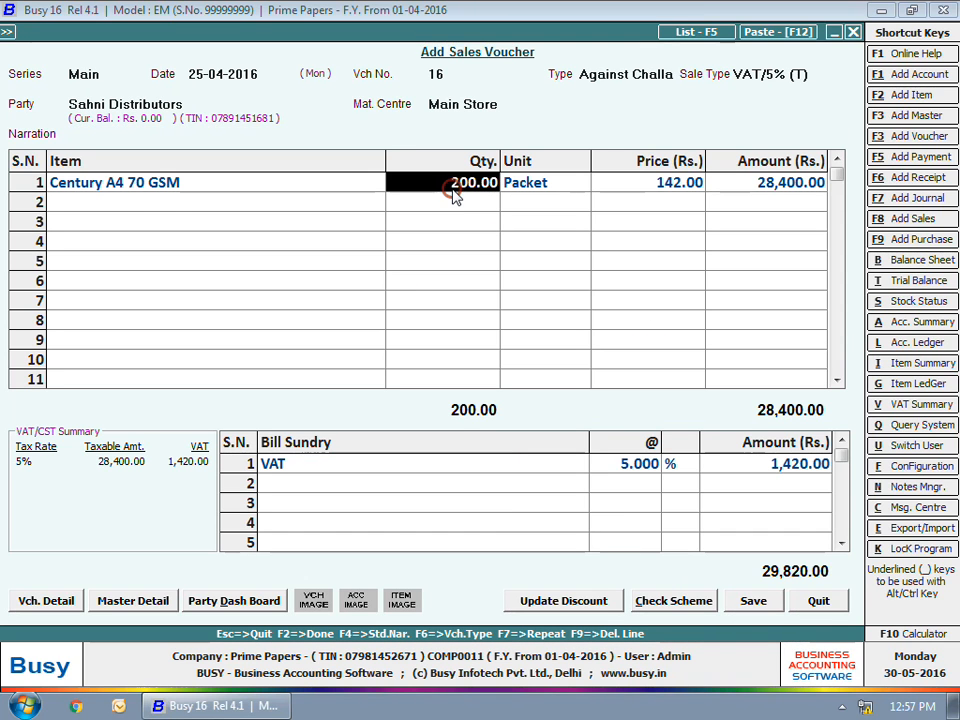
Step: Set the Century A4 70 GSM quantity in the Sahni Distributors sales voucher to 50 packets
key("BackSpace")
type("50")
key("Return")
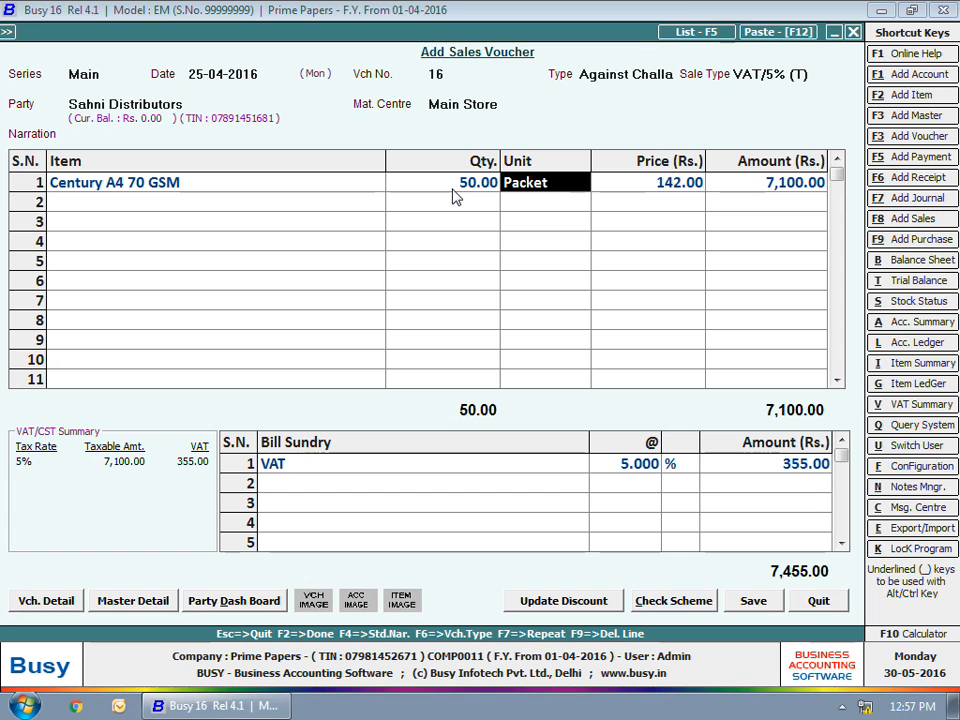
Step: Save the Sahni Distributors sales voucher for 50 packets without printing it and close voucher entry
key("F2")
key("F2")
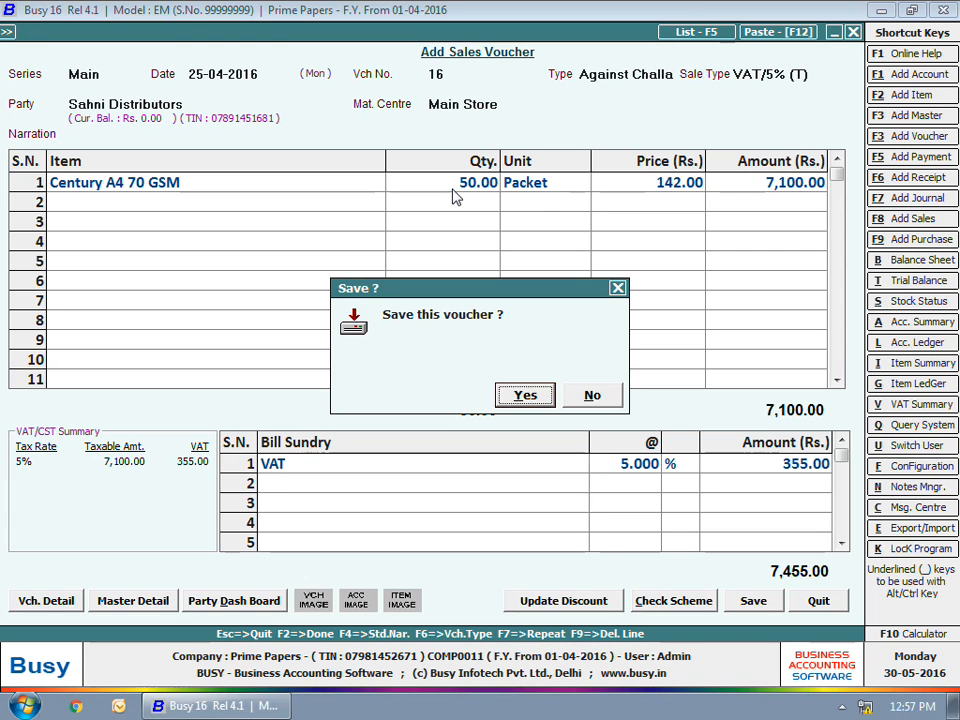
key("Return")
key("Escape")
key("Escape")
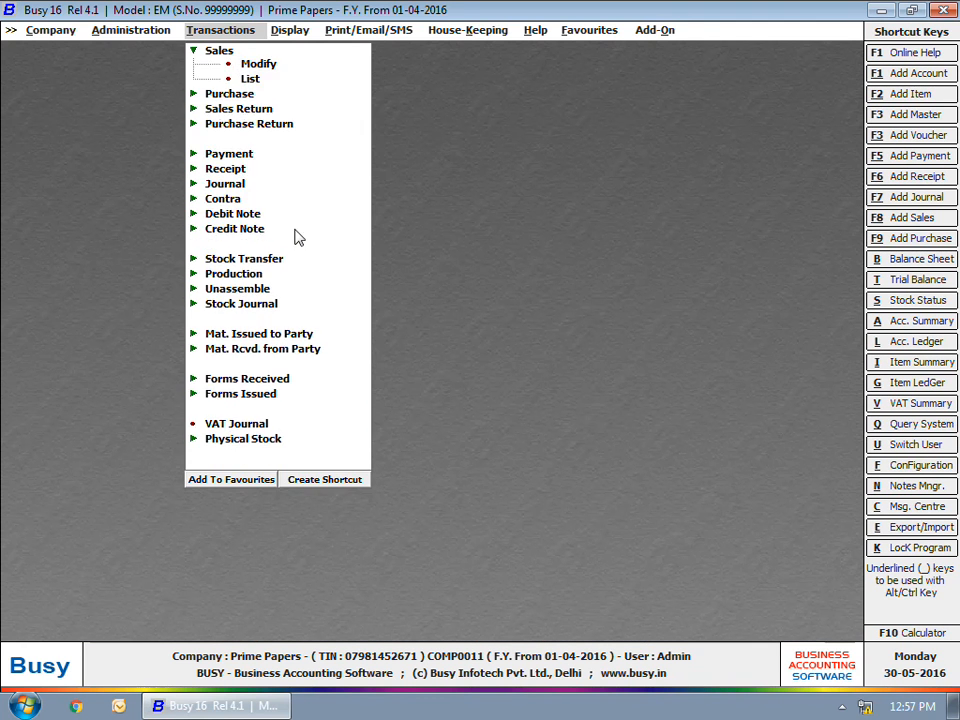
key("Escape")
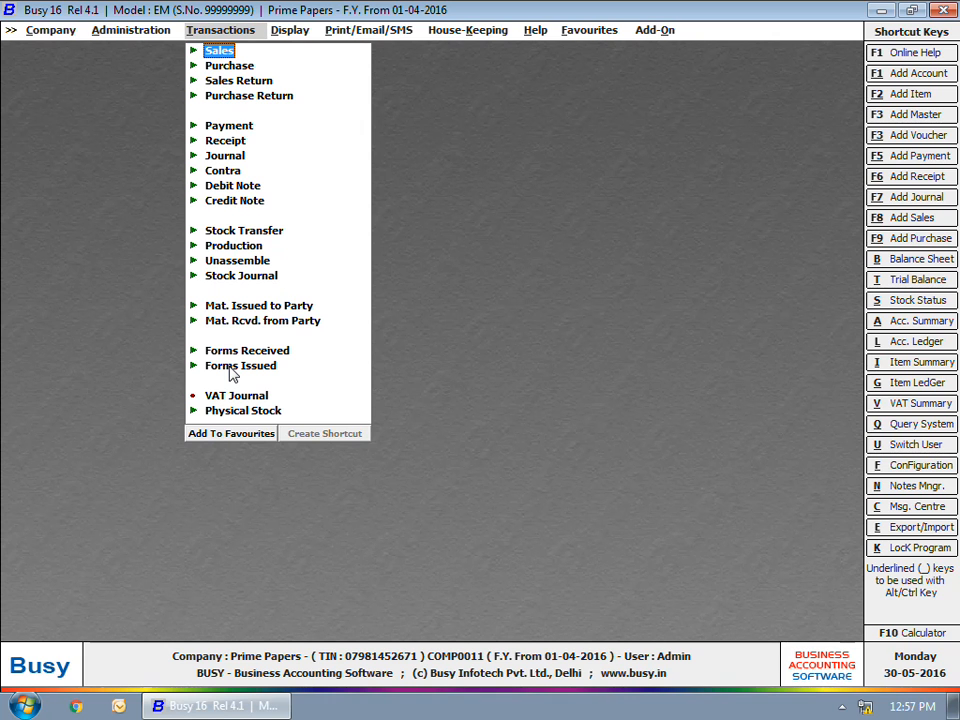
Step: Start a Mat. Rcvd. from Party voucher dated 26-04-2016 of type Challan Reversal for Sahni Distributors in Main Store
left_click(228, 321)
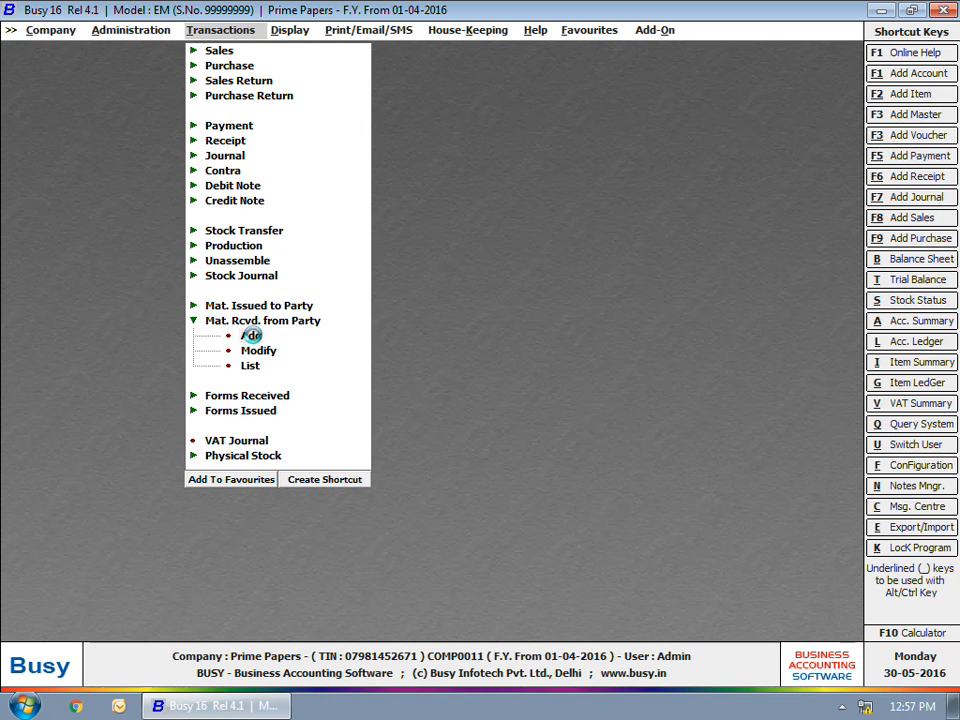
left_click(251, 274)
key("Return")
type("26")
key("Return")
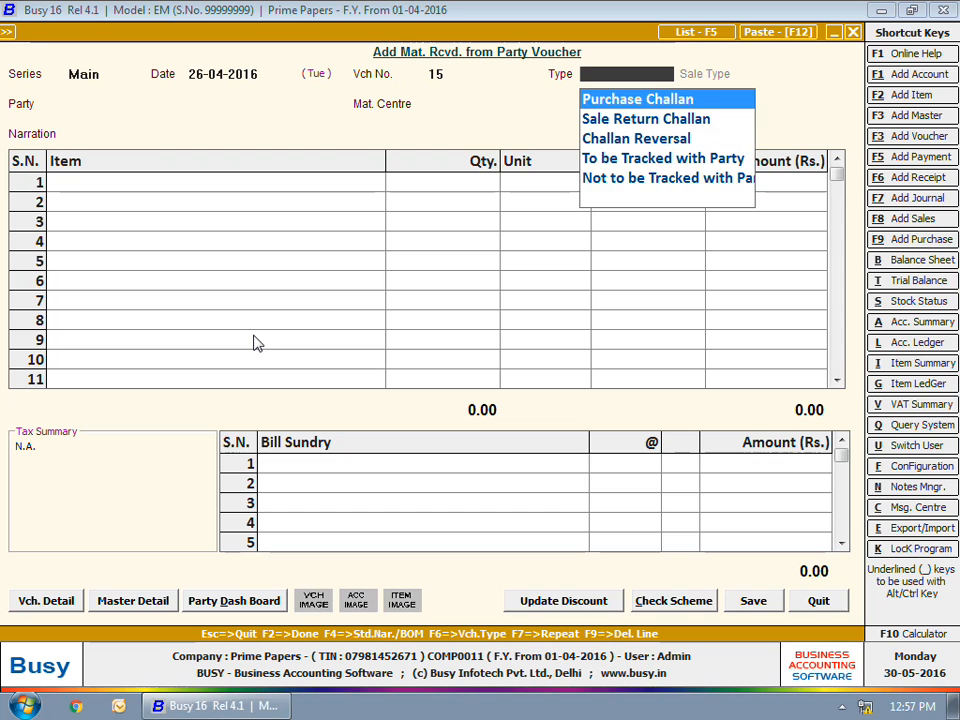
key("Down")
key("Down")
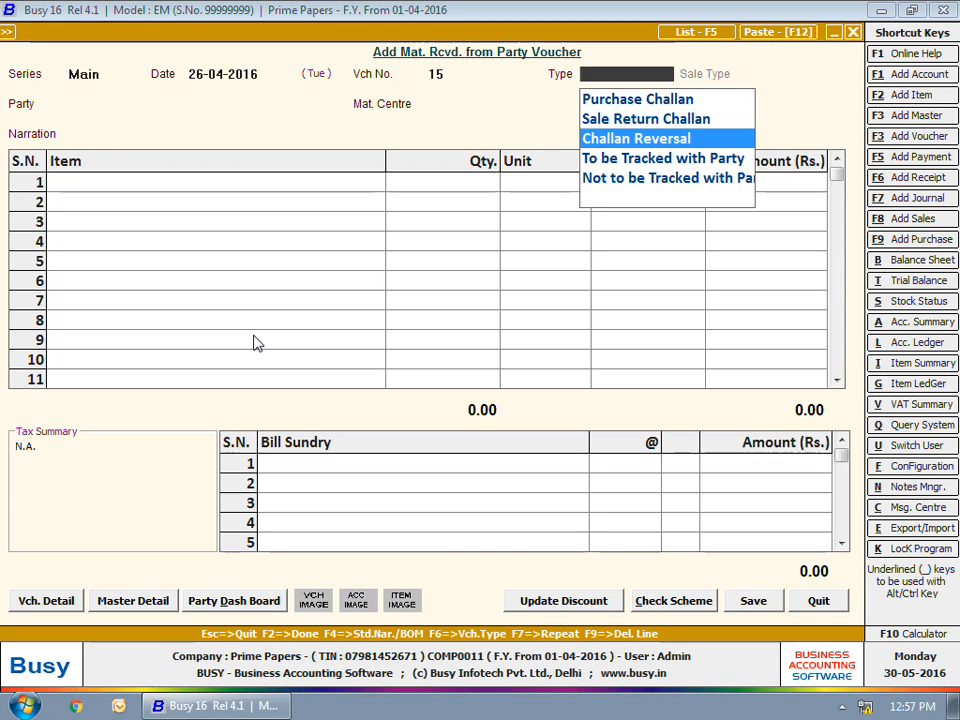
key("Return")
type("s")
key("Return")
key("space")
Step: Enter Century A4 70 GSM in the challan reversal voucher with 30 packets at a price of Rs. 142
key("Return")
key("Return")
type("s")
key("Return")
type("30")
key("Return")
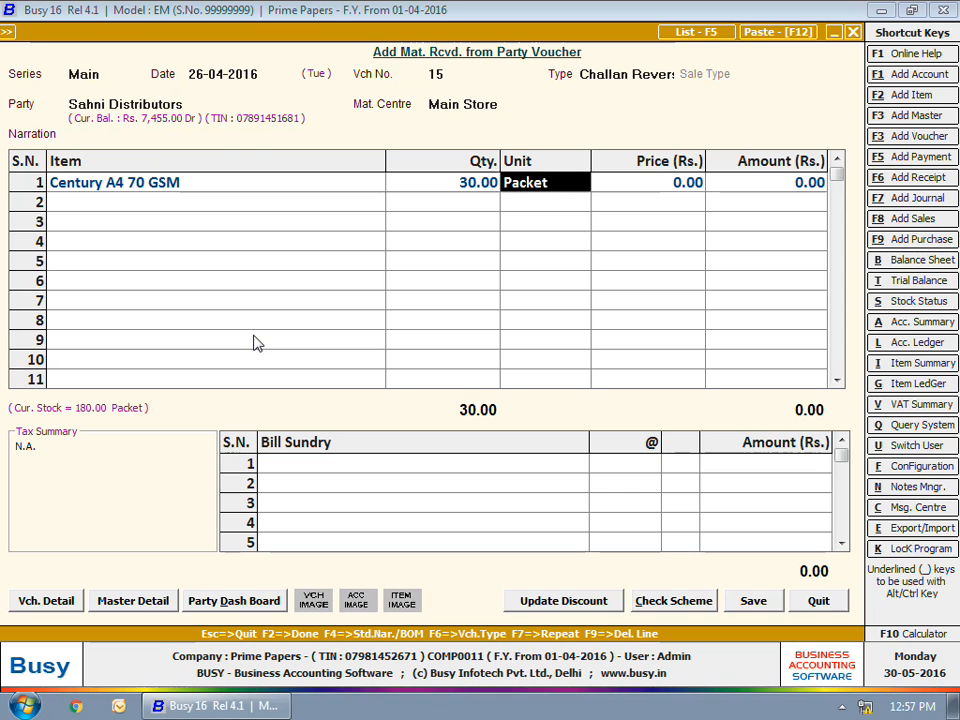
key("Return")
type("142")
Step: Adjust the 30 reversed packets against challan 15, then save the challan reversal voucher and close it
key("Return")
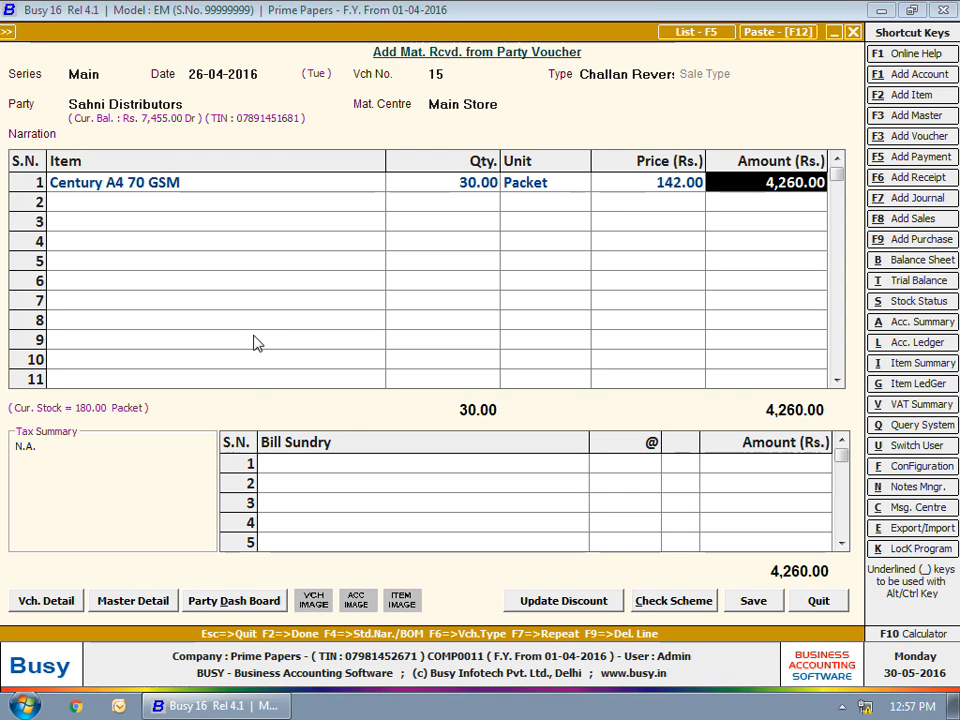
key("Return")
key("Return")
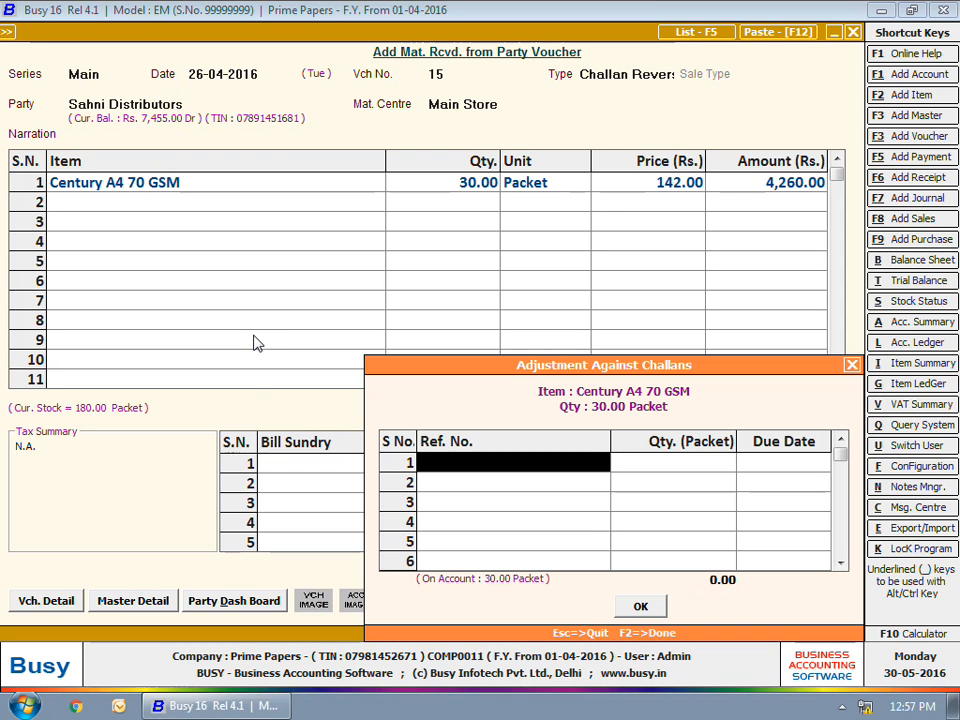
key("space")
key("Return")
key("Return")
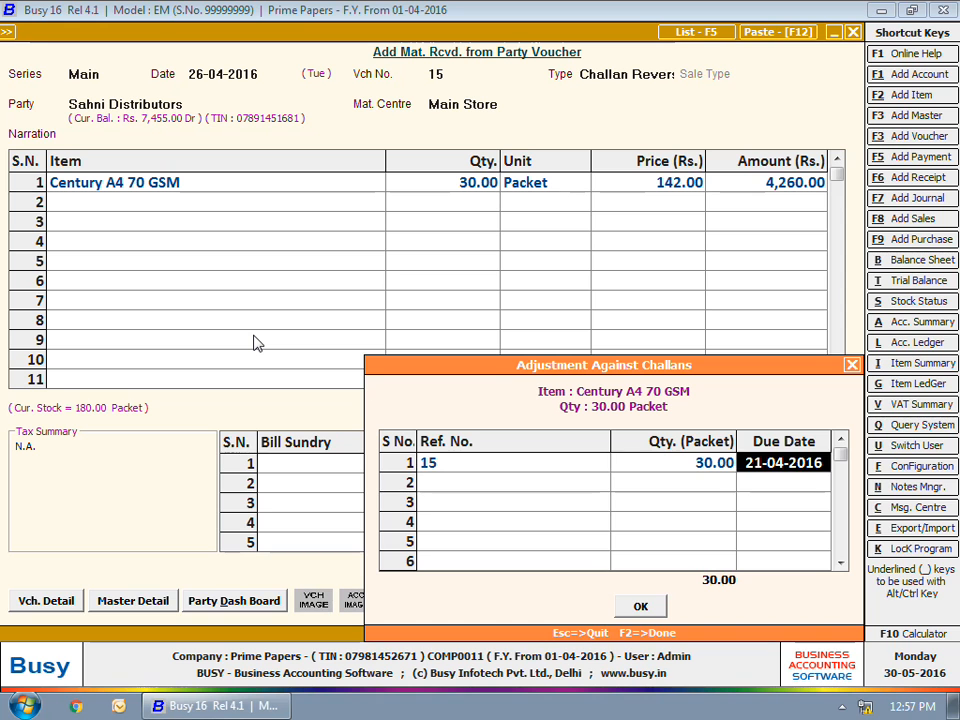
key("Return")
key("Return")
key("Return")
key("Escape")
key("Escape")
key("Escape")
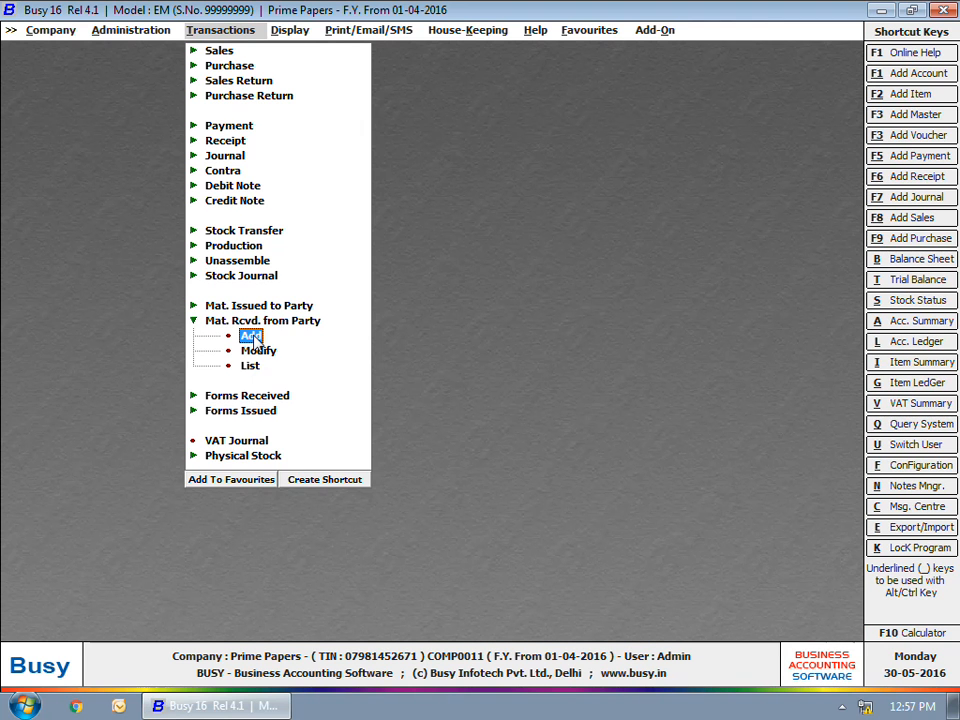
Step: Start an Against Challan sales voucher dated 28-04-2016 with sale type VAT/5% (T) for Sahni Distributors in Main Store
key("Home")
key("Return")
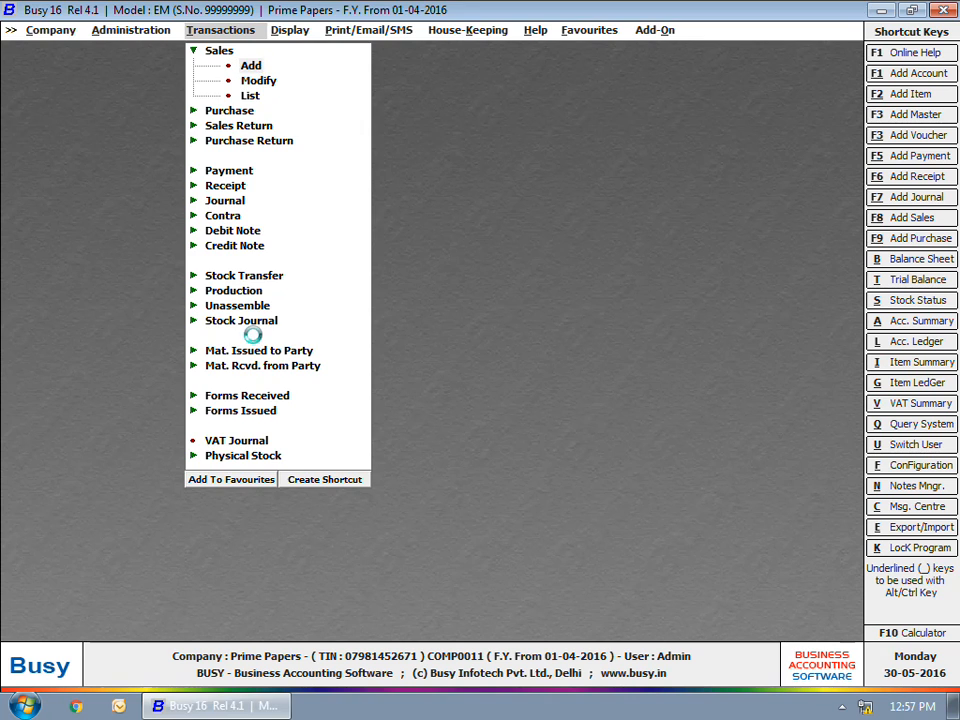
key("Return")
key("Return")
type("28")
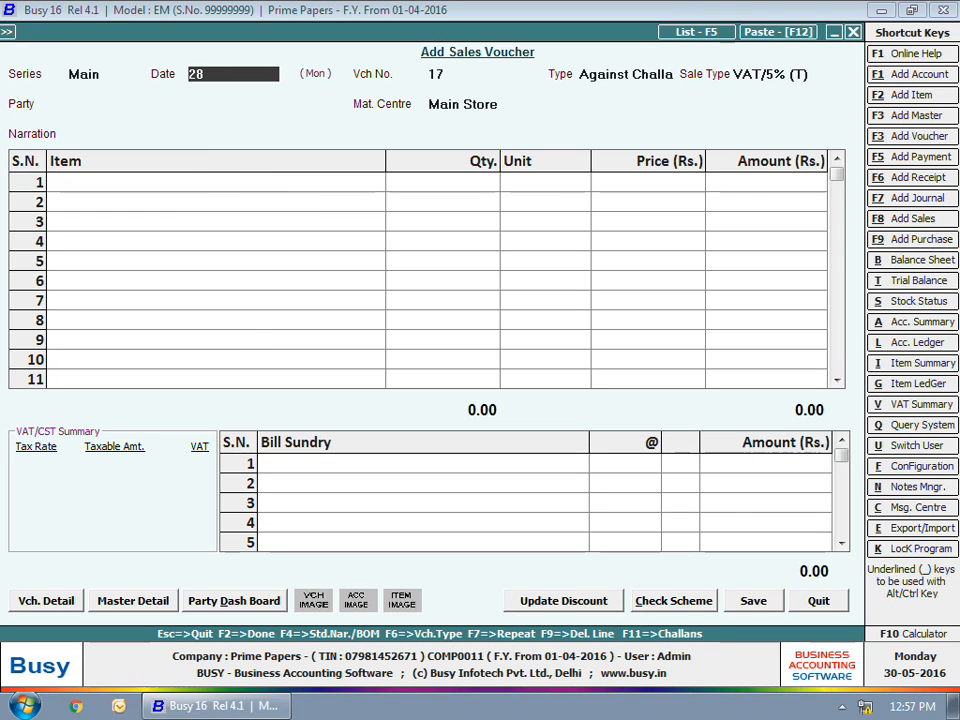
key("Return")
key("Return")
key("Return")
type("sahn")
key("Return")
key("Return")
key("Return")
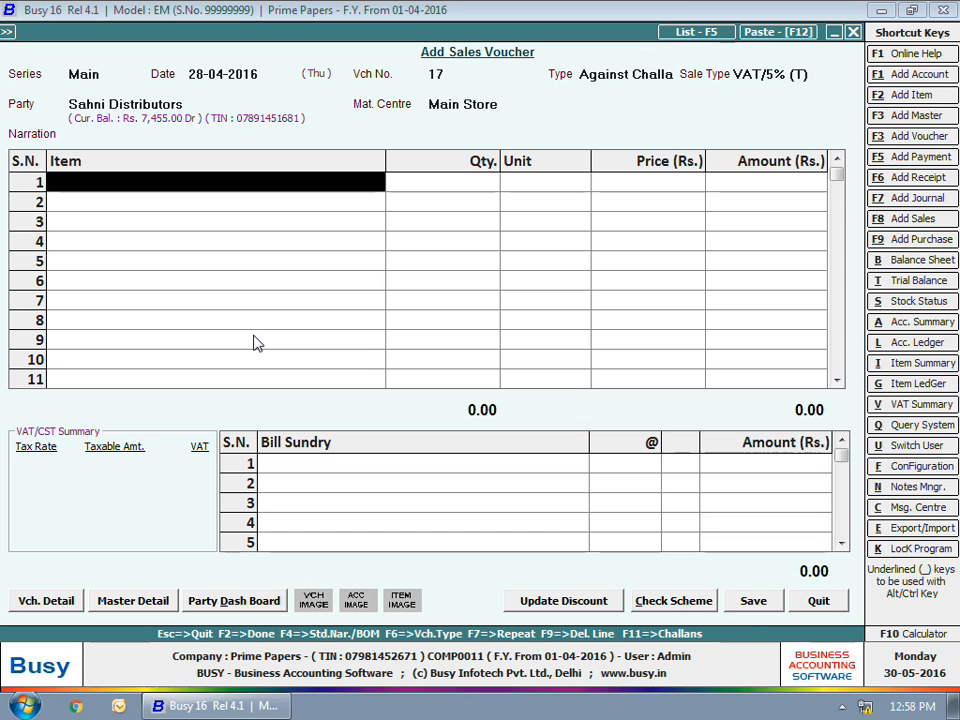
Step: Pick the items from pending challan 15 and set the Century A4 70 GSM quantity to 40 packets
left_click(547, 414)
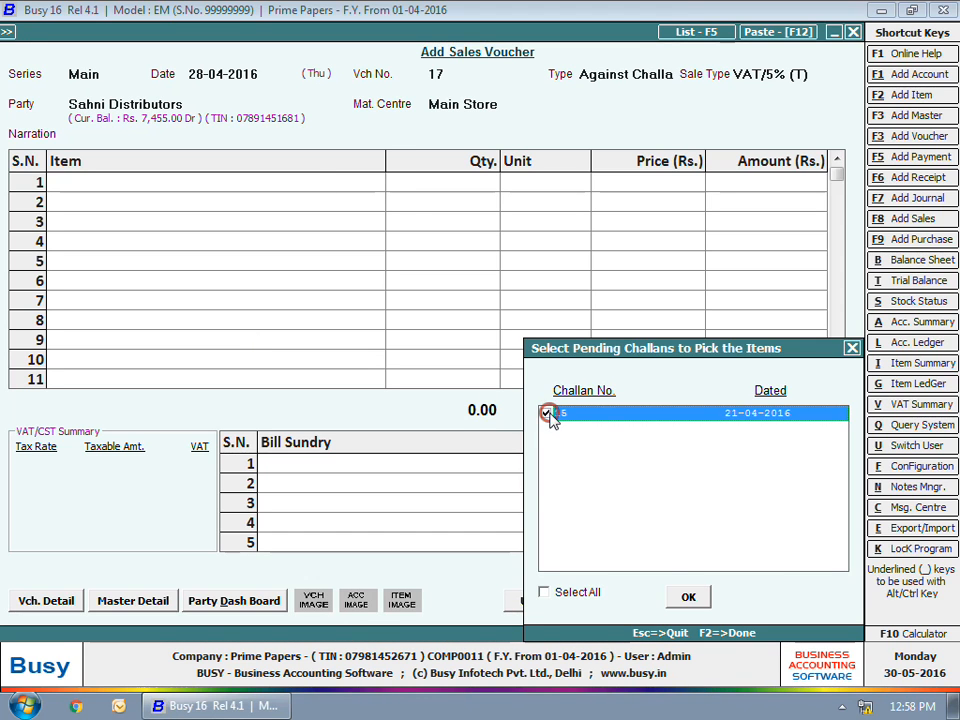
left_click(688, 597)
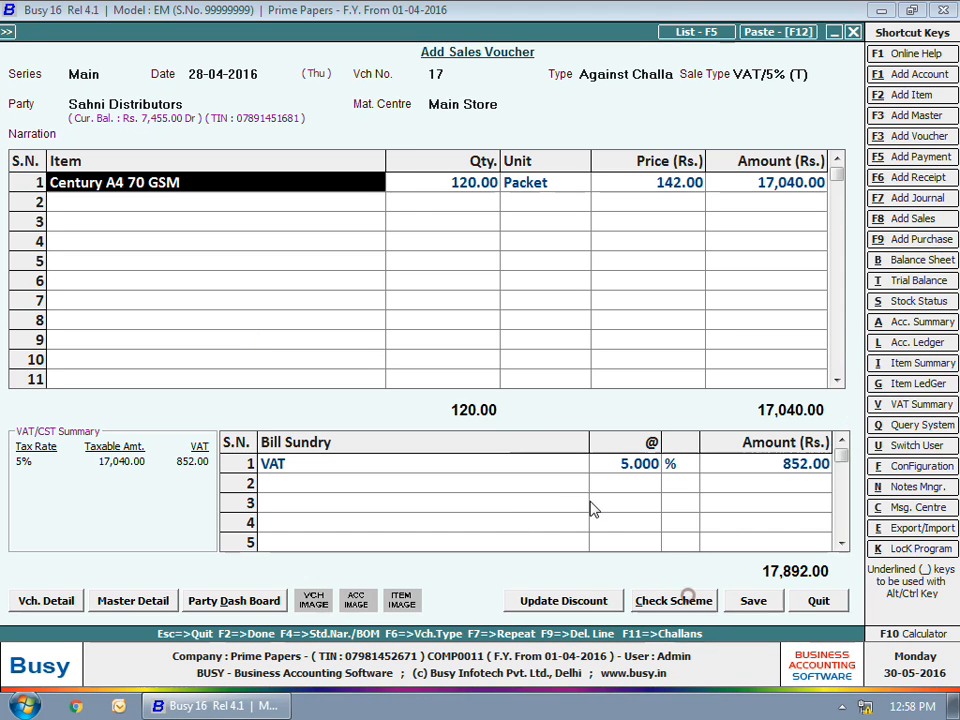
left_click(475, 188)
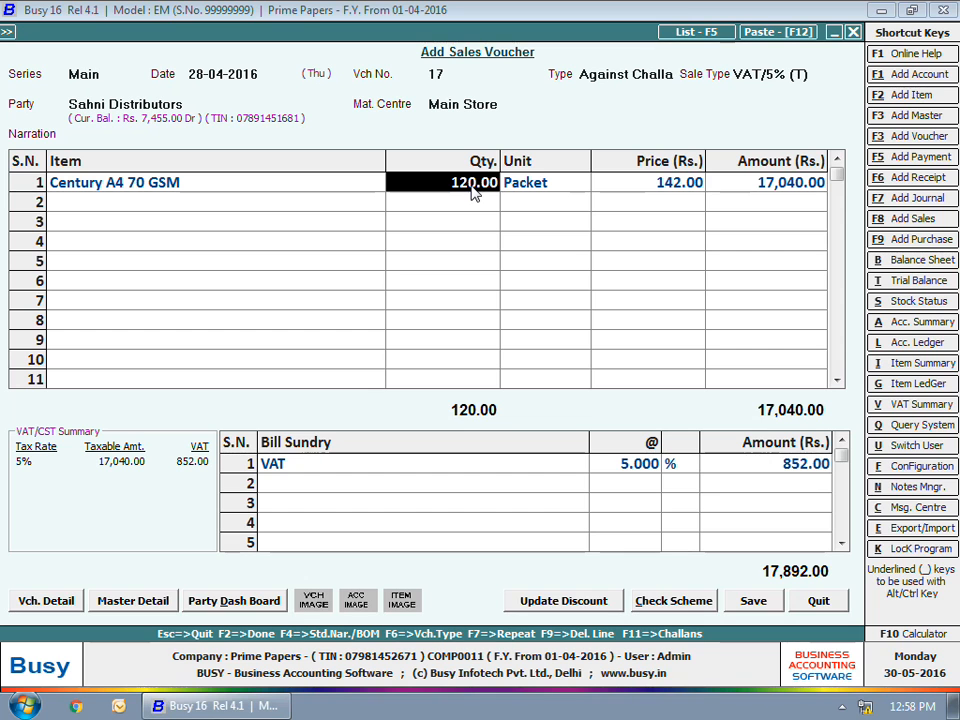
type("40")
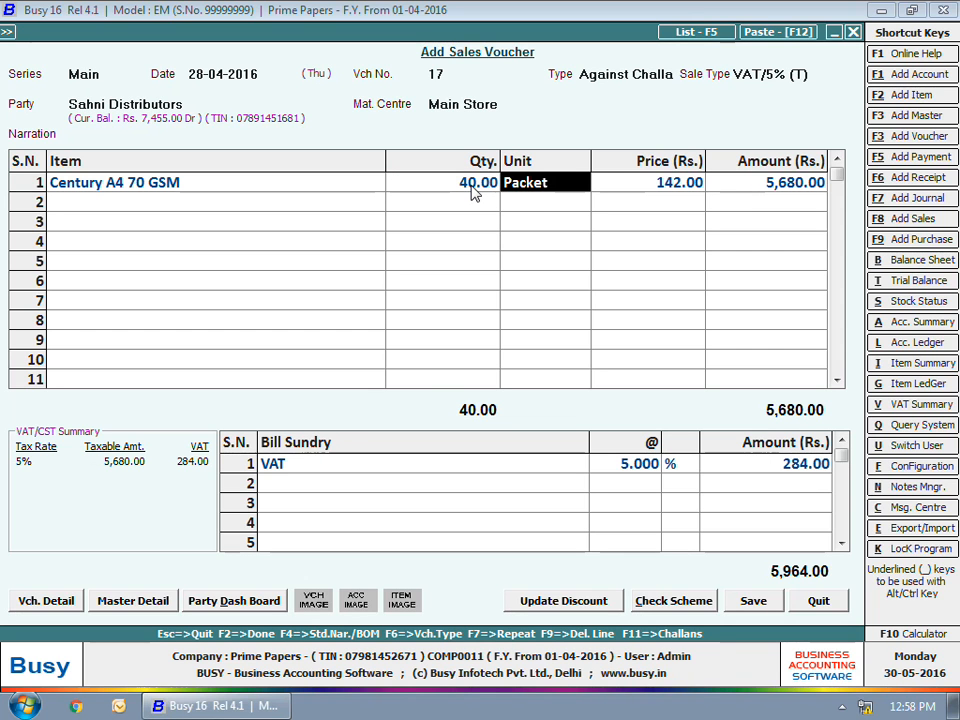
Step: Save the sales voucher dated 28-04-2016 without printing the invoice and close voucher entry
key("F2")
key("F2")
key("Return")
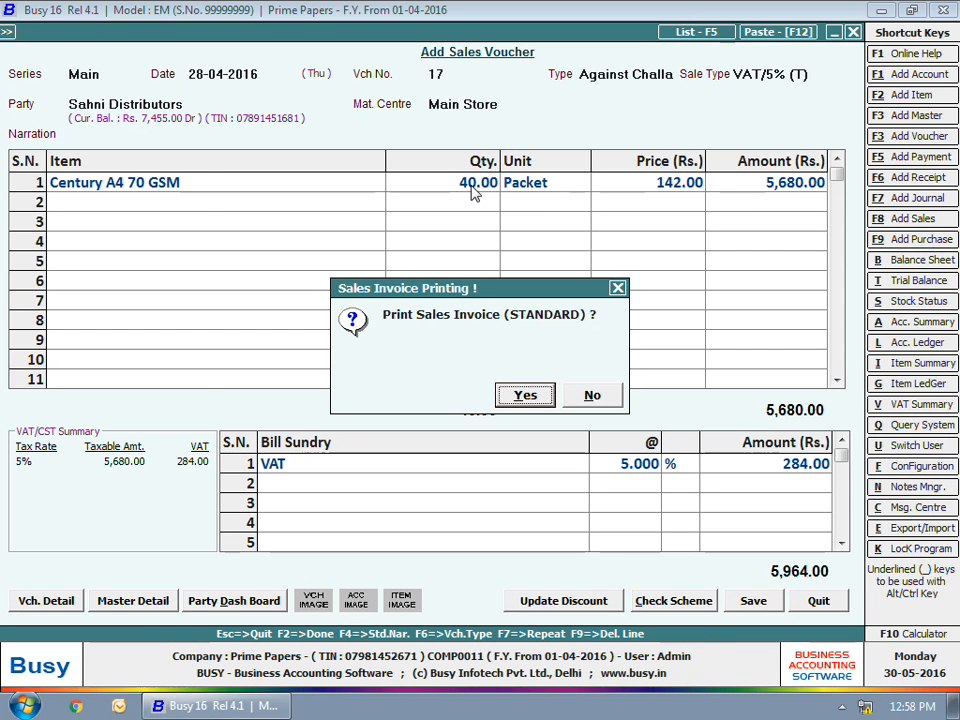
key("Escape")
key("Escape")
key("Escape")
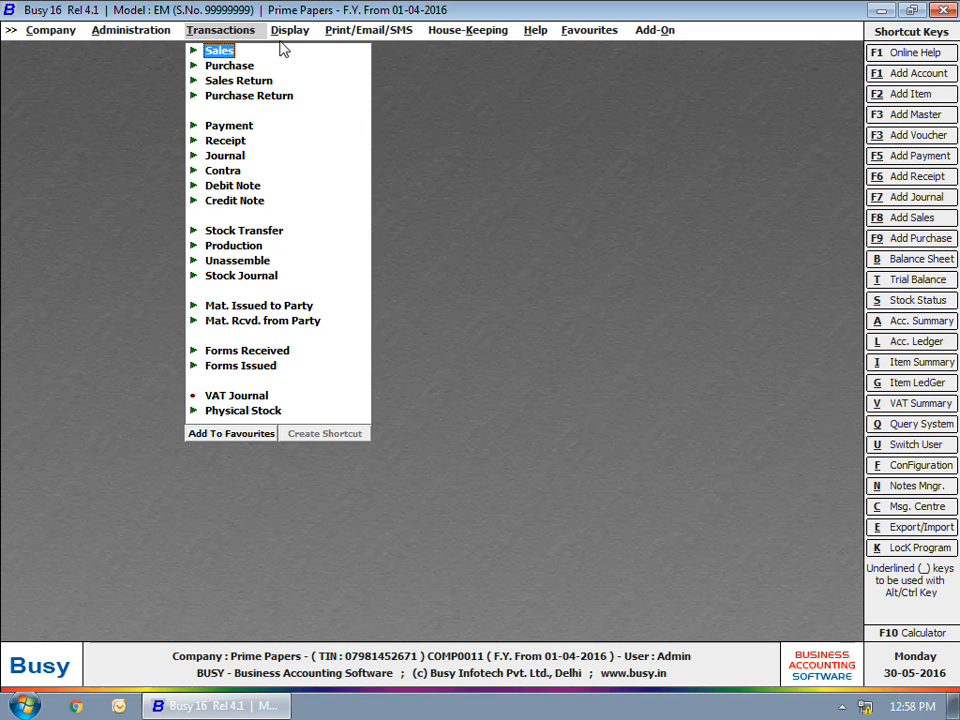
Step: Open the party-wise pending sales challans report for one account
left_click(290, 32)
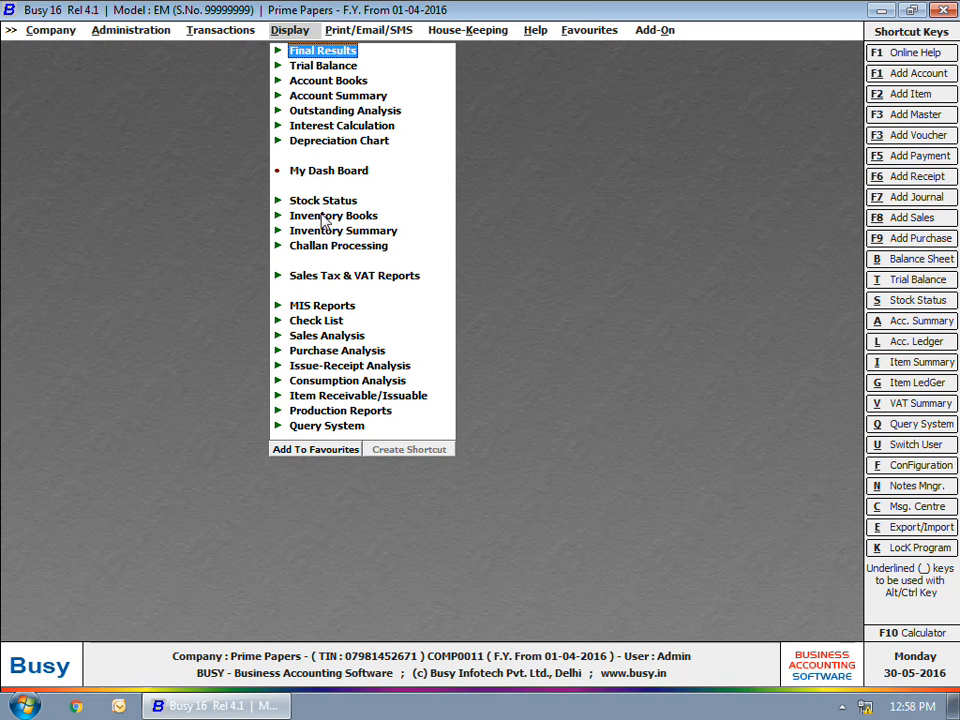
left_click(321, 246)
left_click(328, 260)
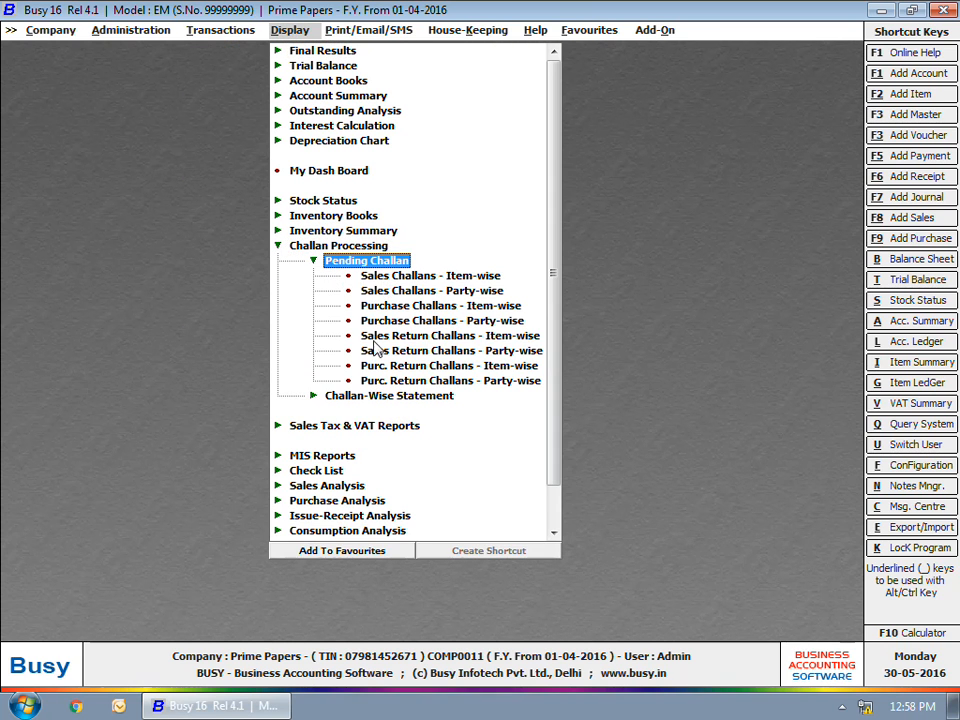
left_click(401, 276)
left_click(401, 401)
left_click(394, 404)
Step: Display the Pending entries of Sahni Distributors as on 28-04-2016, check its pending challans and close the report
type("sah")
key("Return")
key("Return")
key("Return")
key("Return")
key("Return")
key("Return")
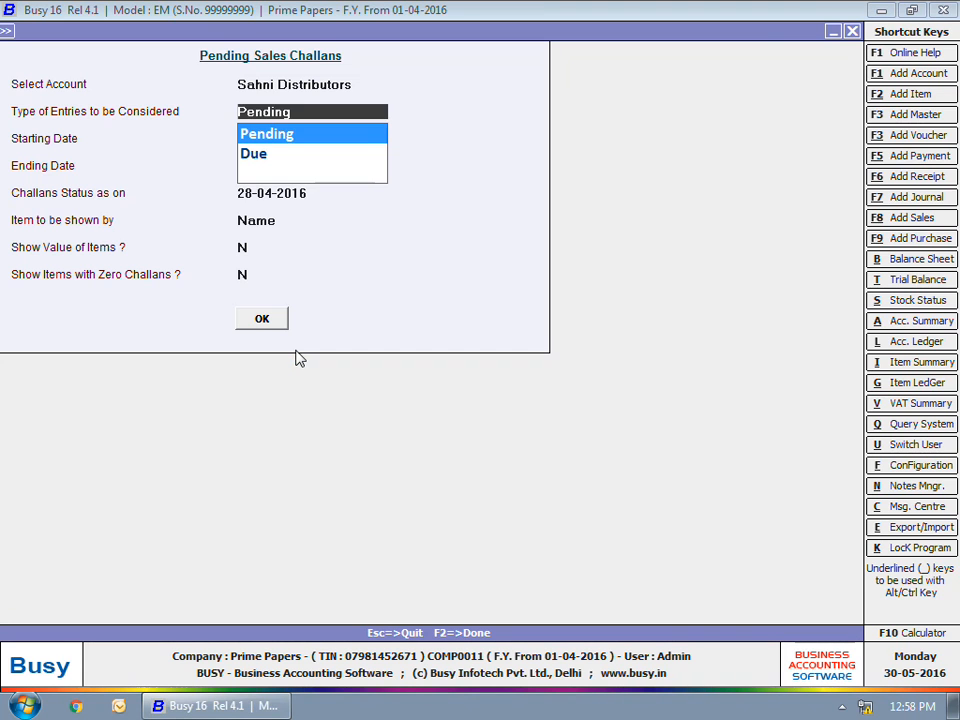
key("Return")
key("Return")
key("F2")
key("Escape")
key("Escape")
key("Escape")
key("Escape")
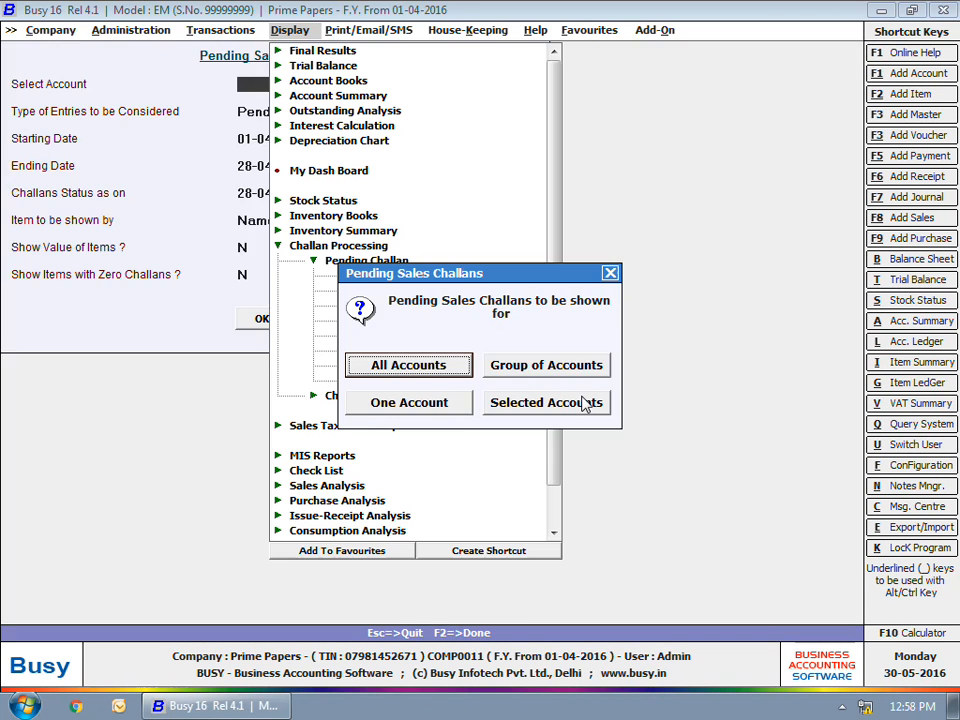
key("Escape")
Step: Display the date-wise sales challan statement for all accounts and items from 01-04-2016 to 28-04-2016
left_click(390, 274)
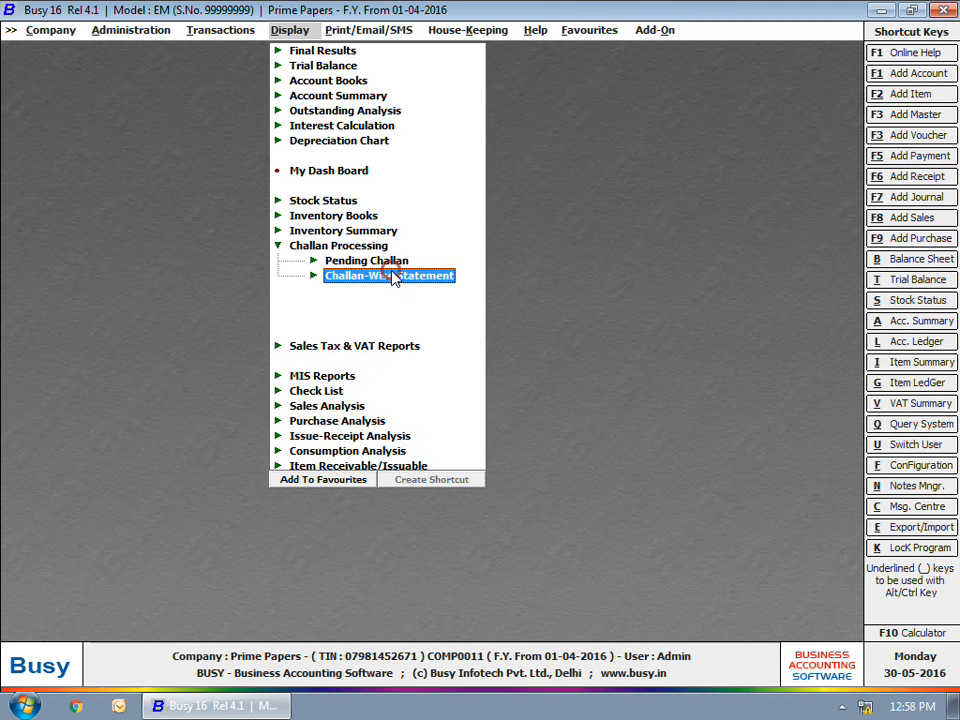
left_click(392, 294)
left_click(399, 386)
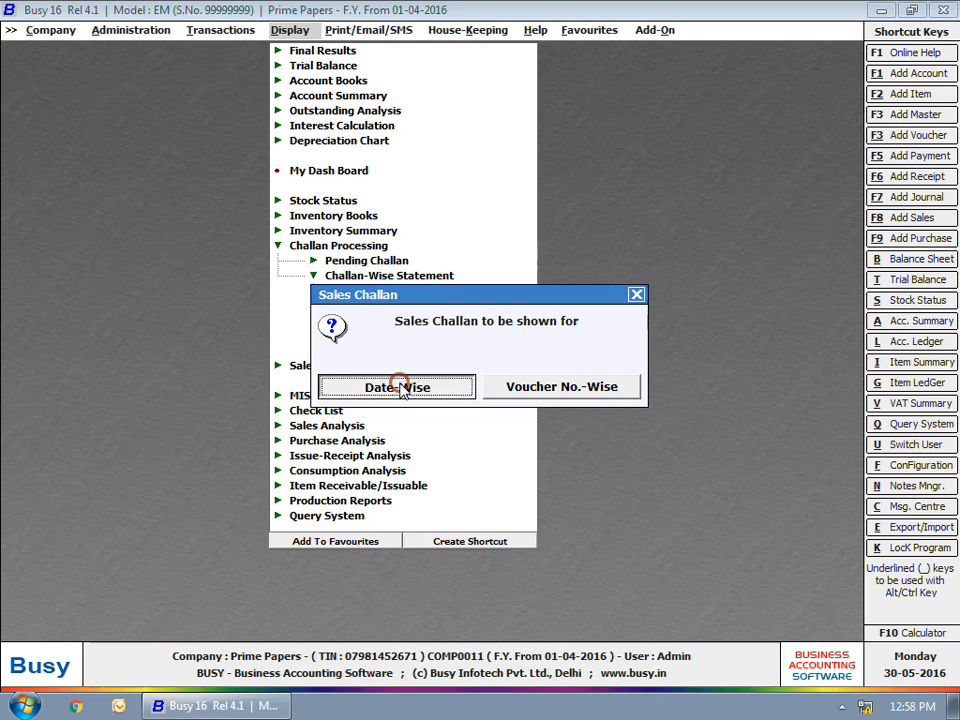
key("Return")
key("Return")
key("Return")
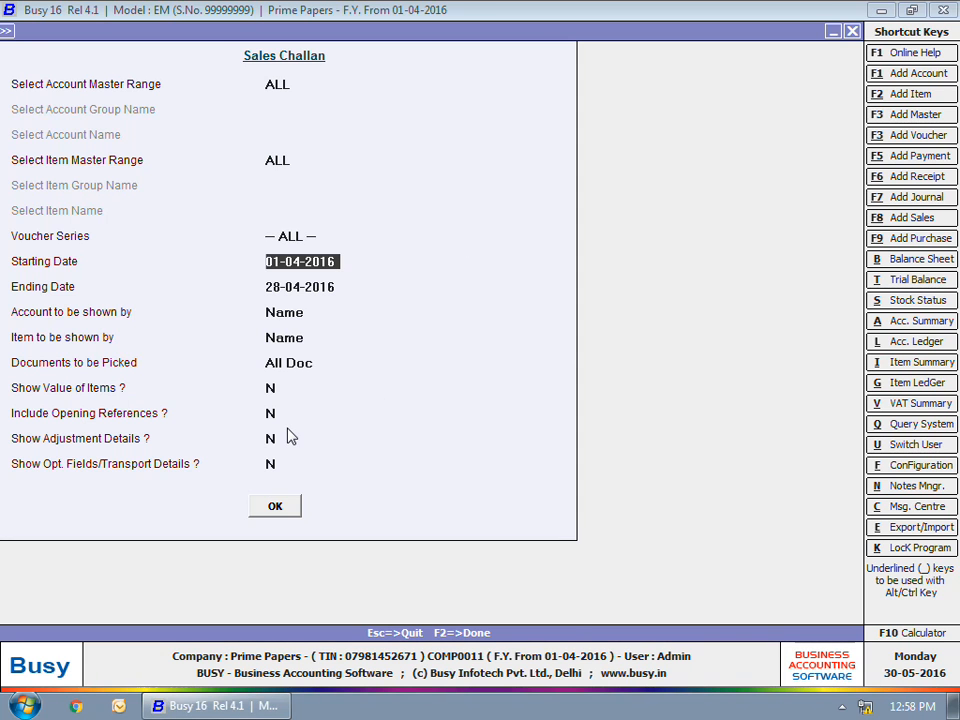
key("F2")
Step: Examine the challan, cleared and remaining columns for all listed sales challans, then close the statement
left_click_drag(322, 139, 350, 186)
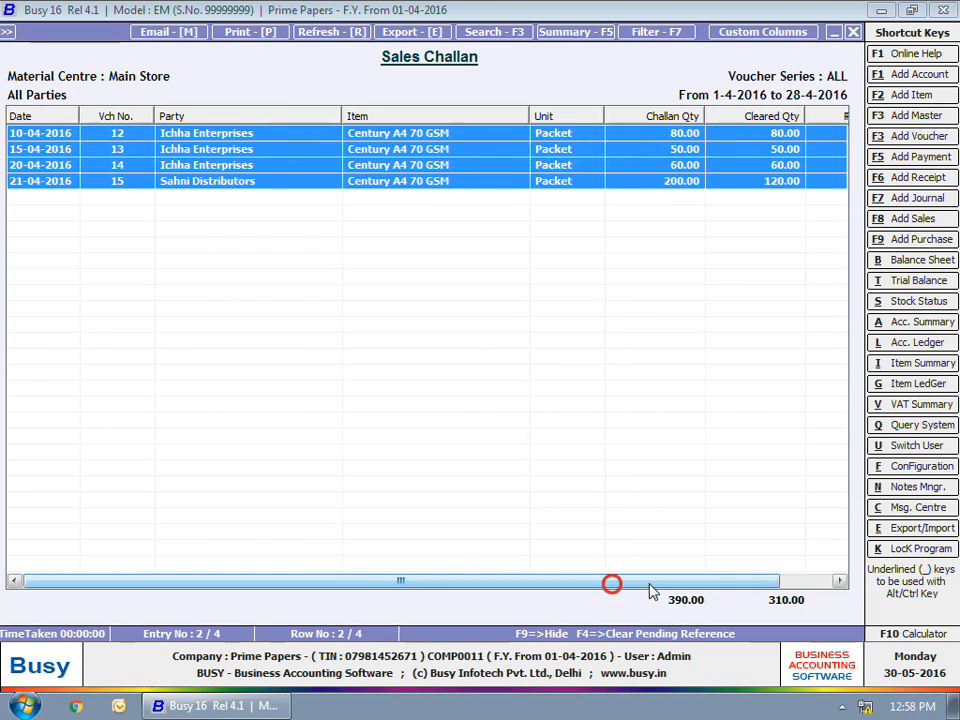
left_click_drag(612, 585, 813, 582)
key("Escape")
key("Escape")
key("Escape")
key("Escape")
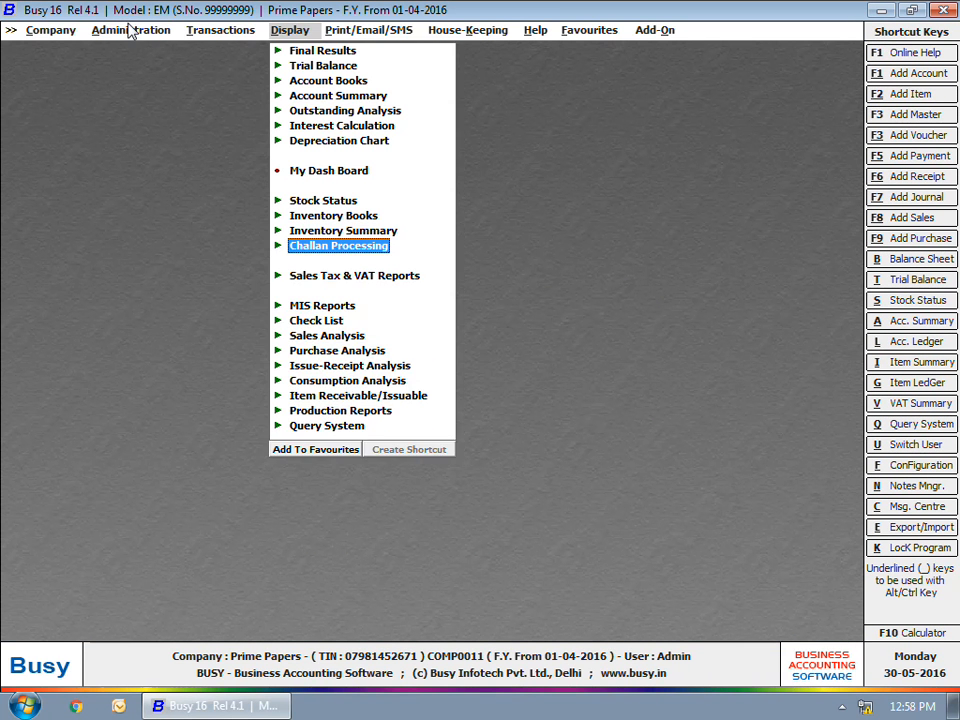
key("Escape")
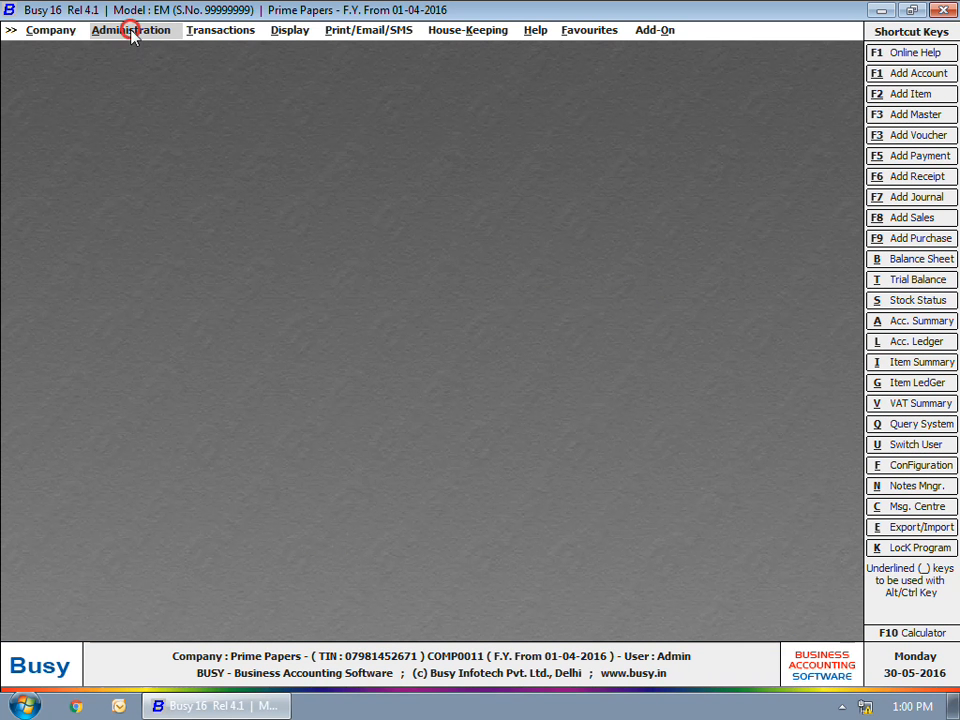
Step: Set up automatic invoice creation from challans for Mat. Issued to Party, series Main, type Sale Challan, from 01-04-2016 to 28-04-2016
left_click(131, 31)
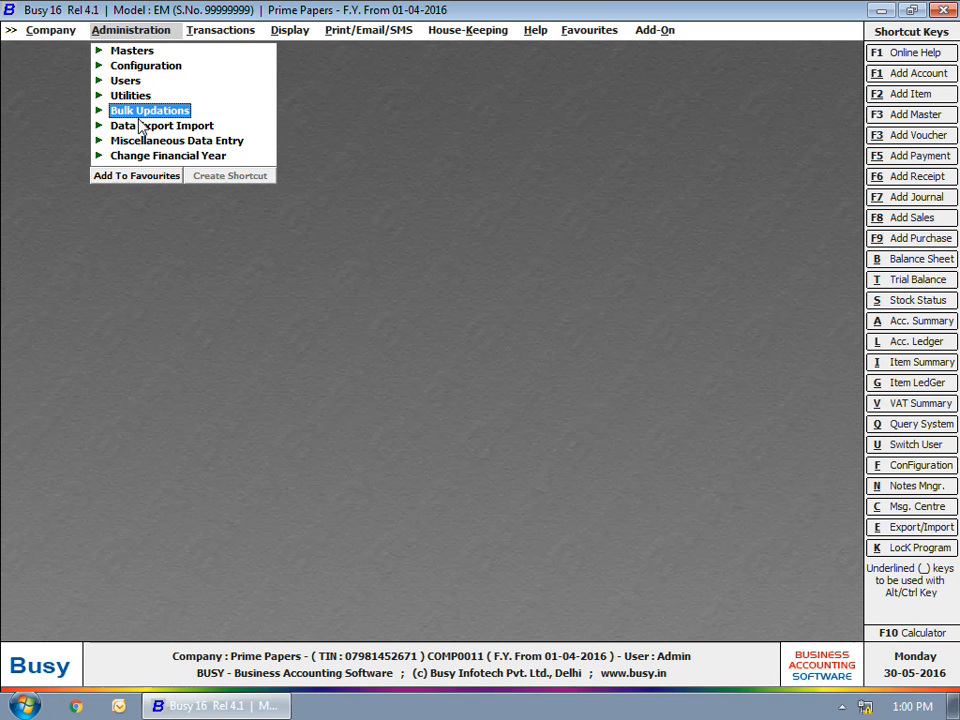
left_click(139, 113)
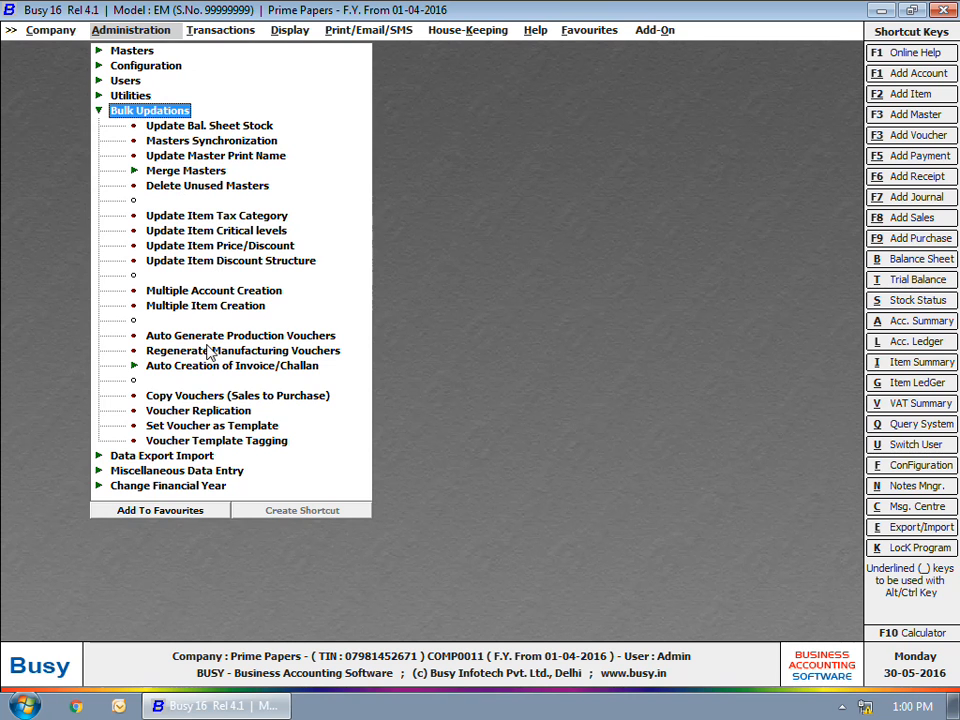
left_click(185, 366)
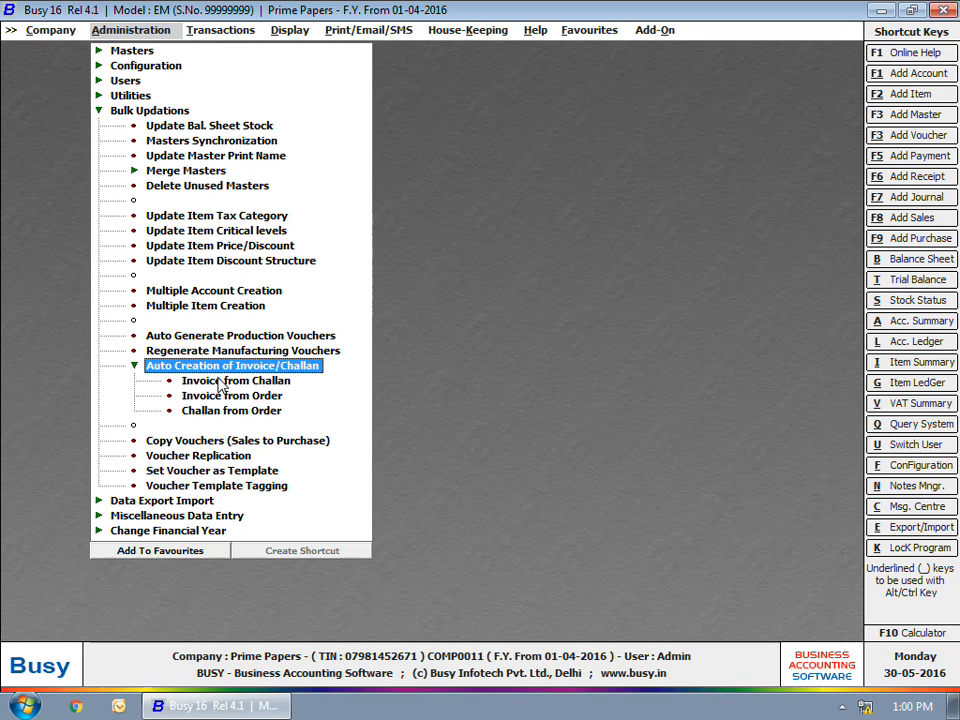
left_click(219, 383)
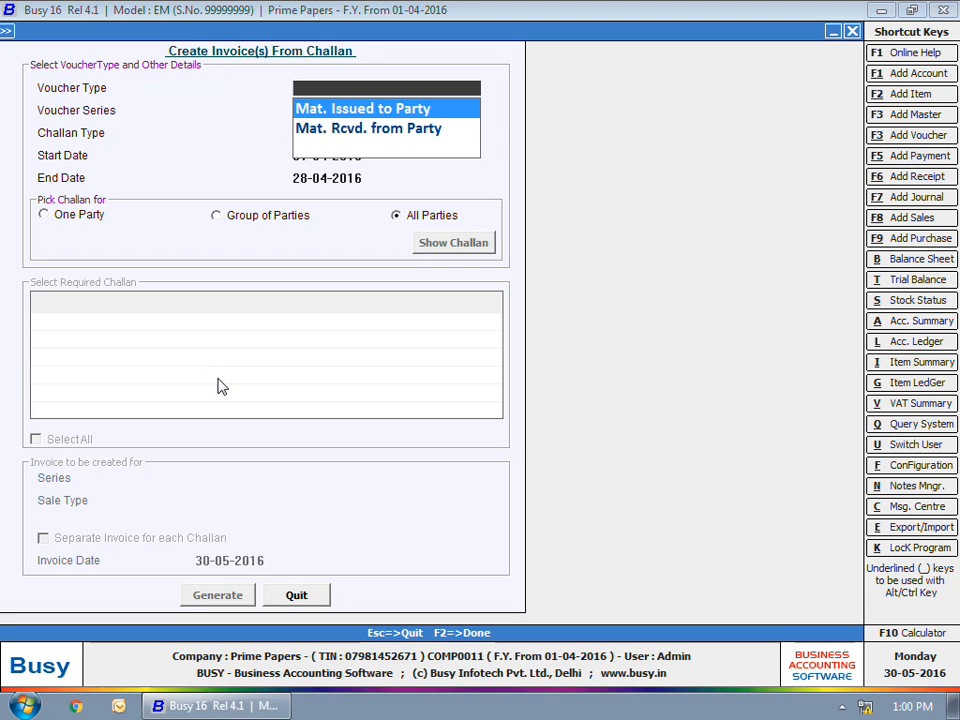
key("Return")
key("Return")
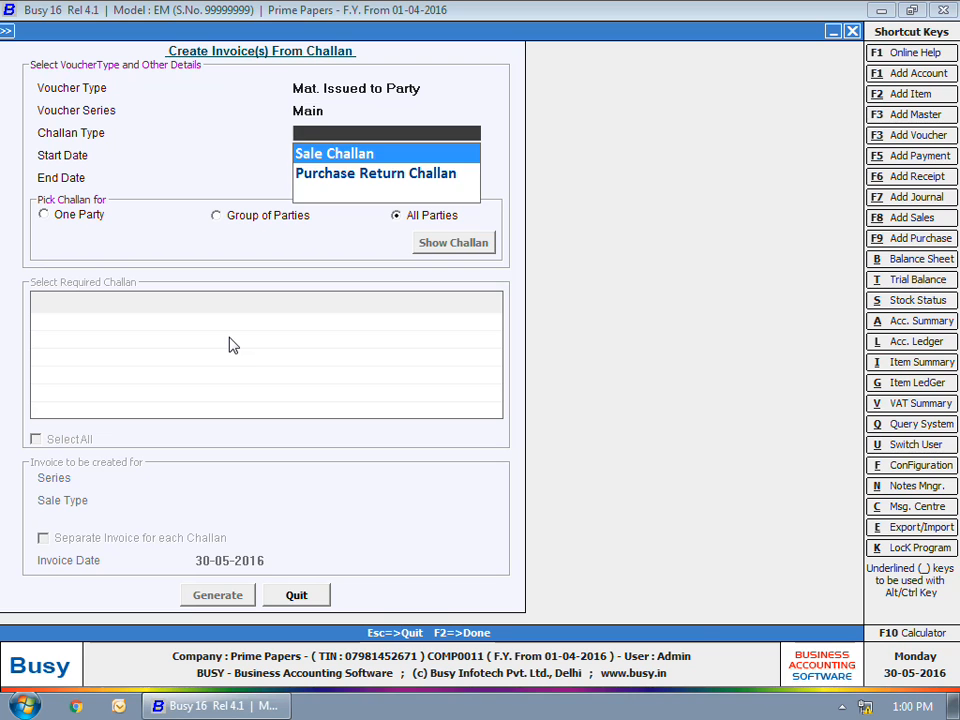
Step: Restrict the invoice creation to the single party Sahni Distributors and list its challans
key("Return")
key("Return")
key("Return")
left_click(66, 213)
type("sahn")
Step: Set the invoice sale type to VAT/5% (T) for challan 15, with a separate invoice for each challan dated 30-05-2016
key("Return")
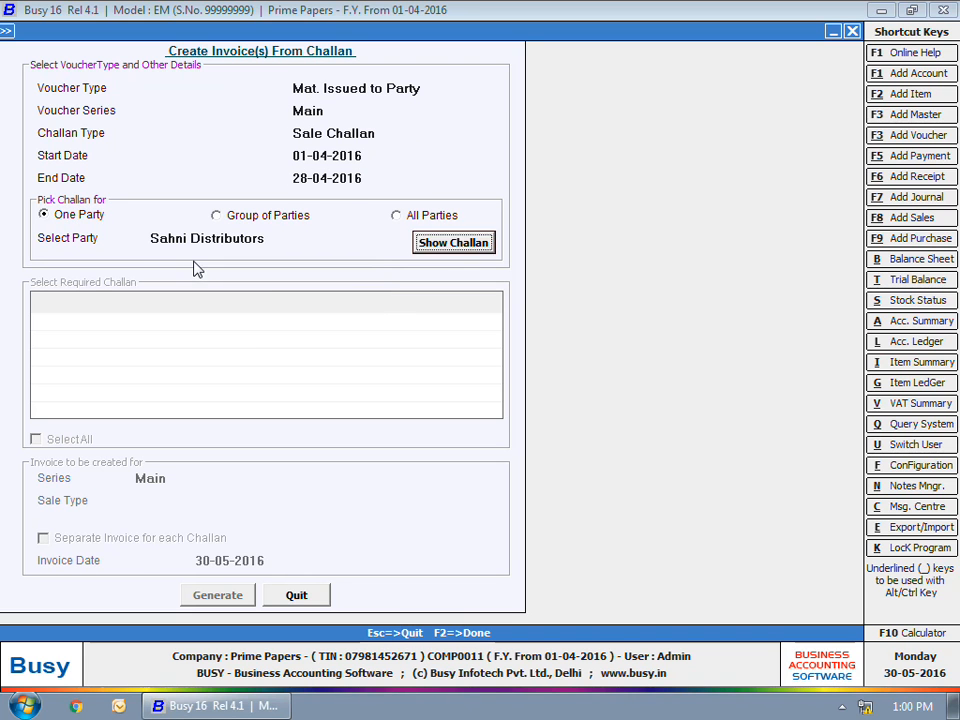
left_click(441, 236)
type("vat")
key("Down")
key("Down")
key("Return")
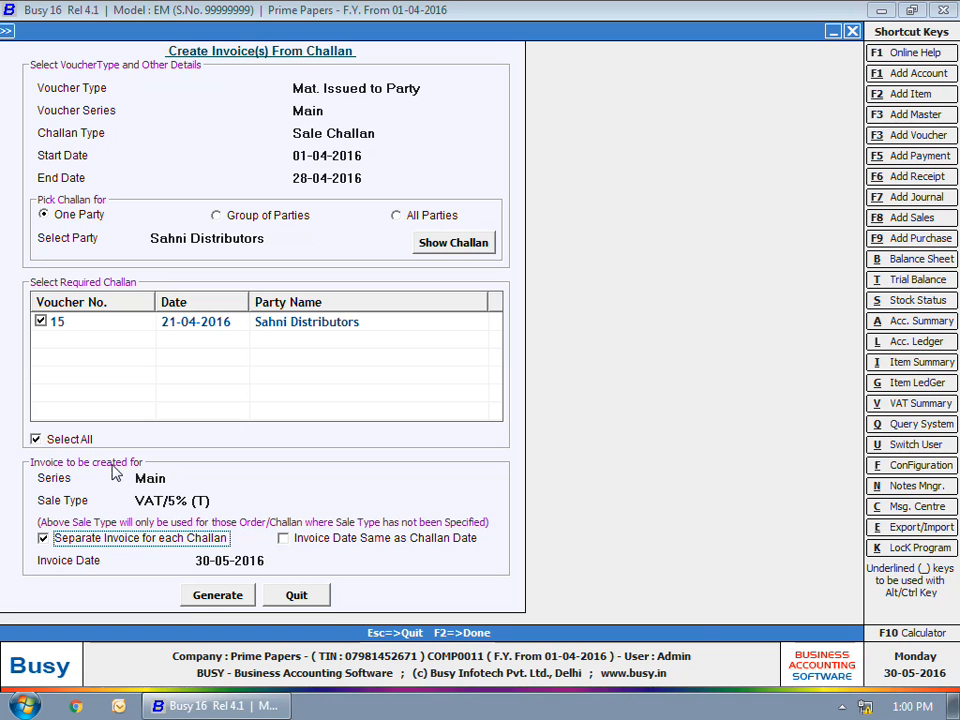
left_click(320, 540)
left_click(320, 540)
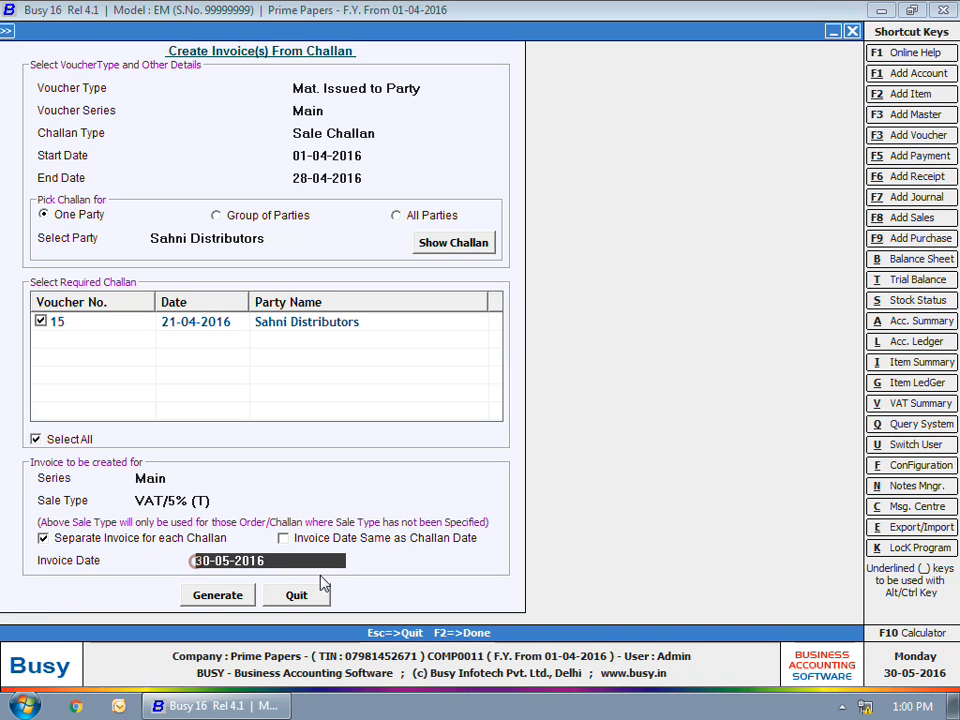
Step: Generate the invoice from the selected Sahni Distributors challan and leave the invoice creation
left_click(217, 595)
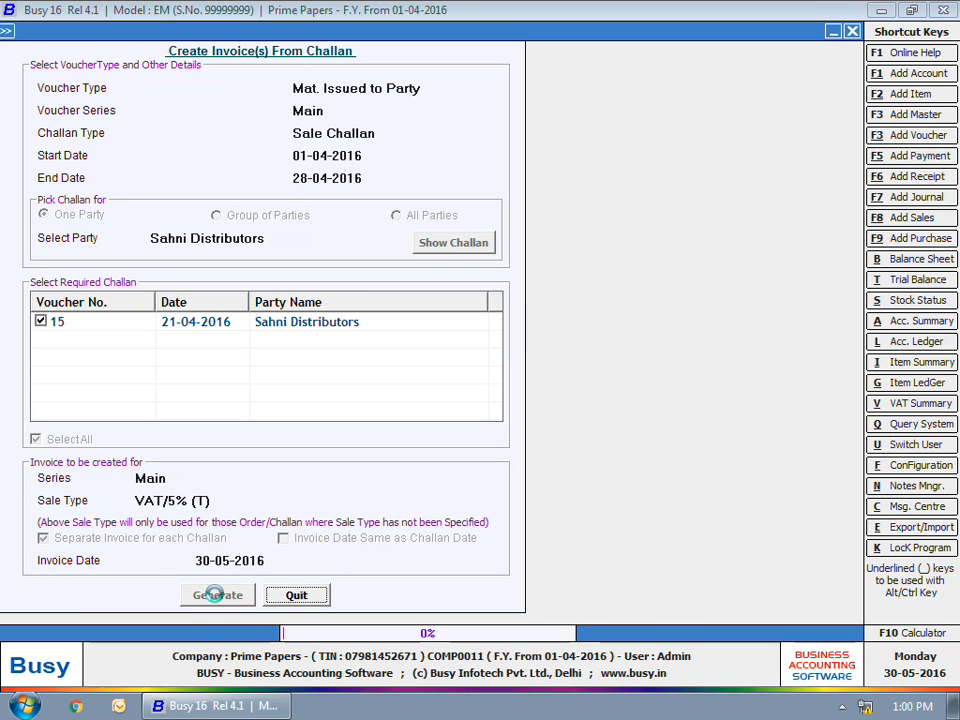
left_click(591, 393)
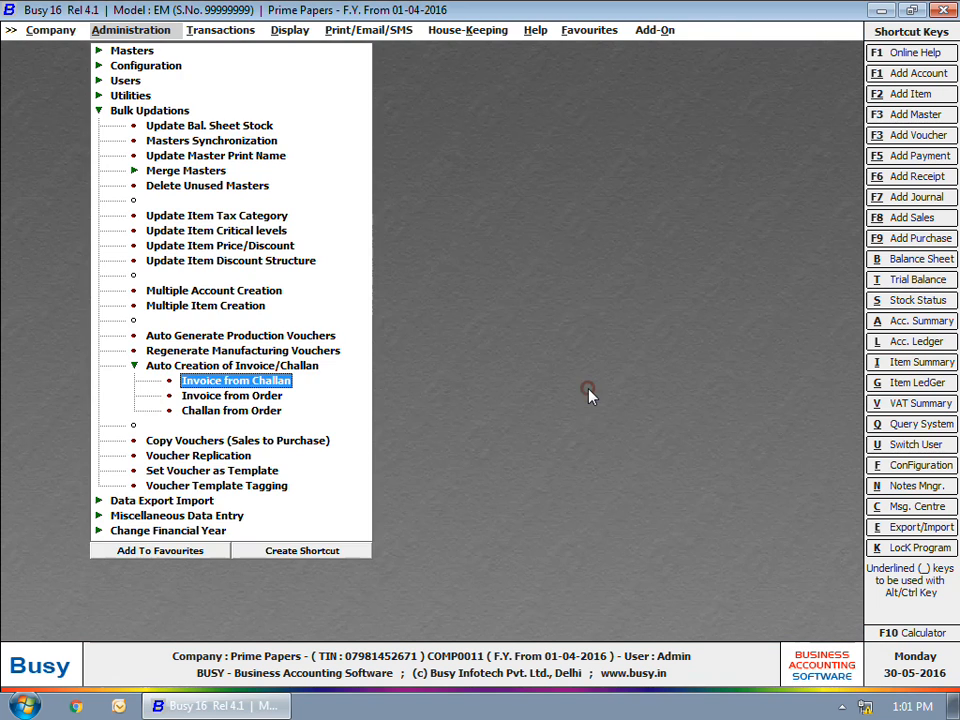
key("Escape")
key("Escape")
key("Escape")
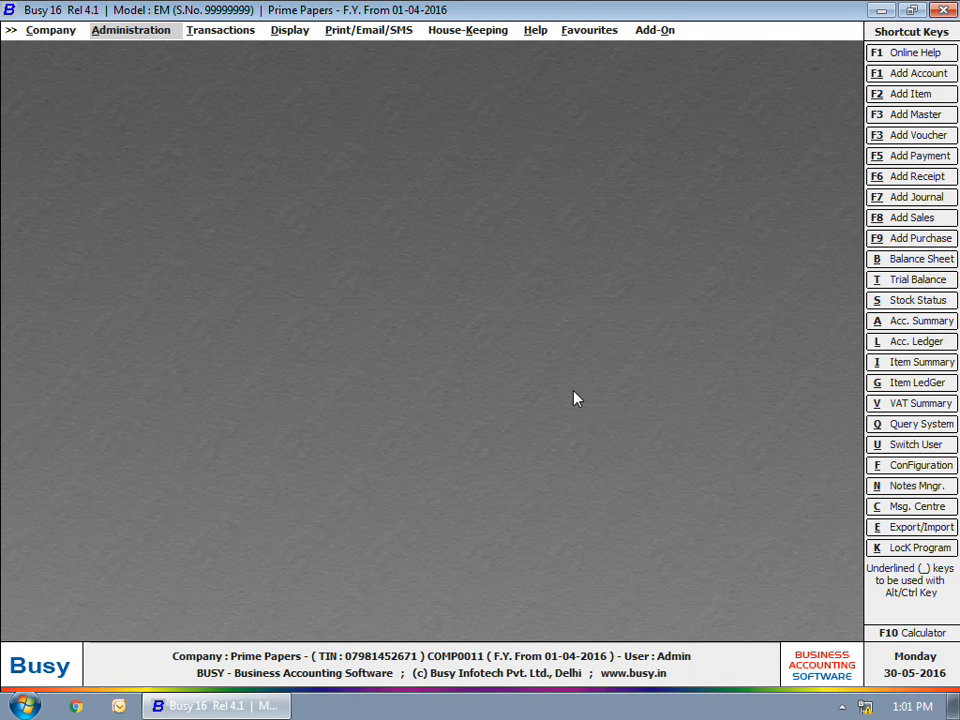